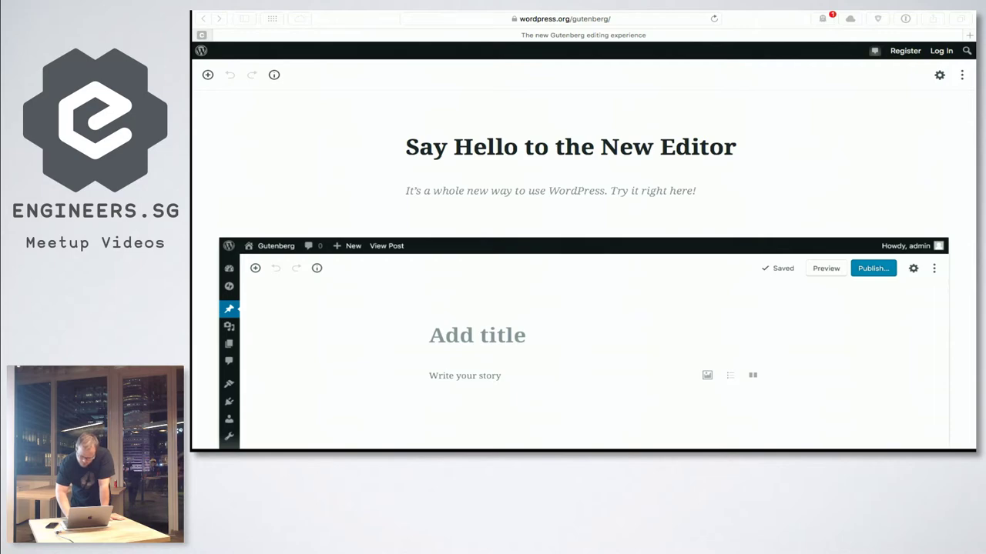
# - Tick Mirror Displays in Displays > Arrangement, then bring the Safari Gutenberg page forward
pyautogui.click(592, 298)
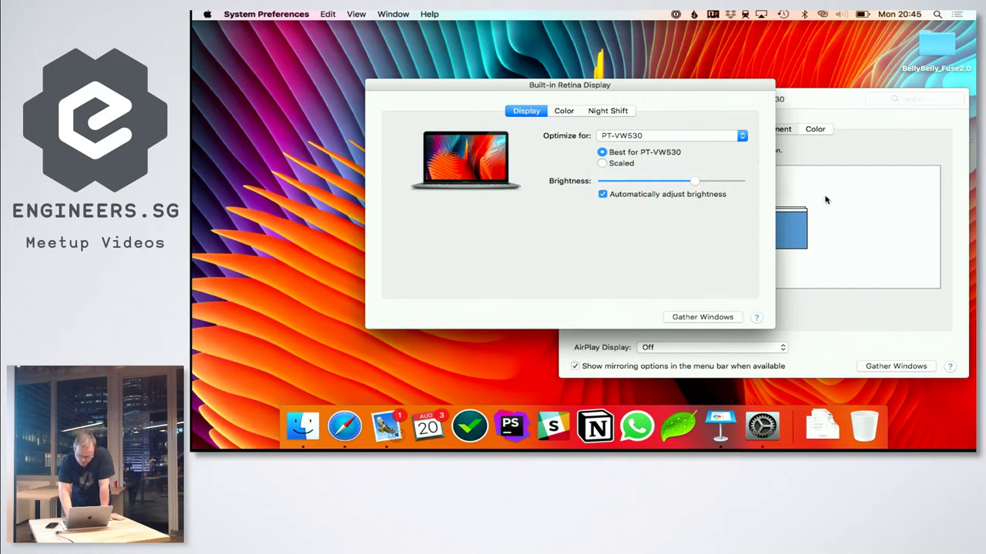
pyautogui.click(342, 429)
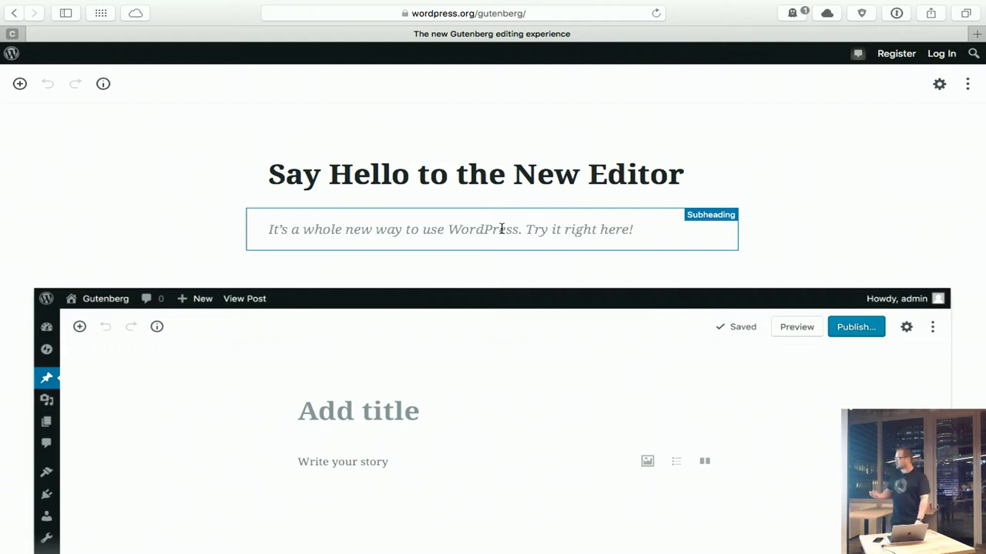
pyautogui.scroll(-2, 502, 227)
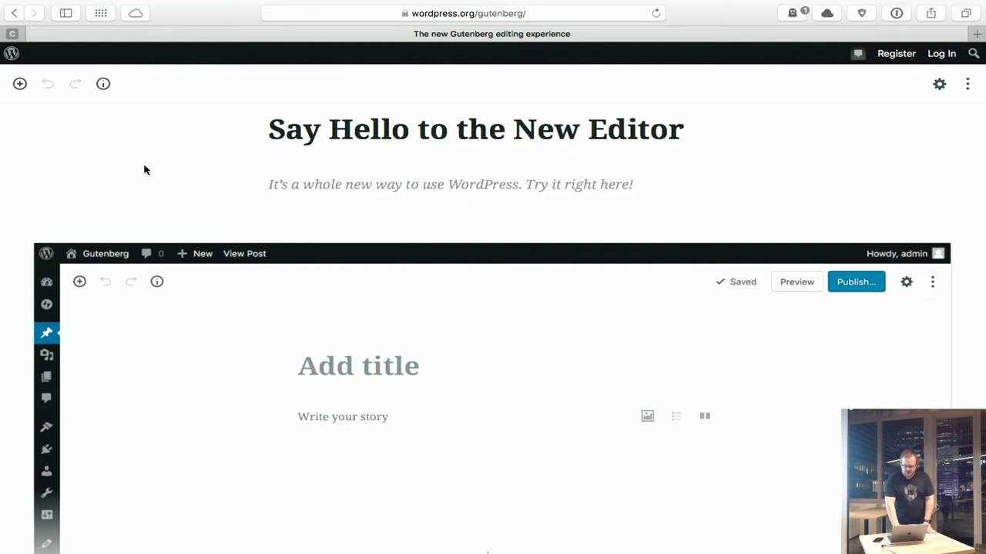
pyautogui.scroll(2, 158, 138)
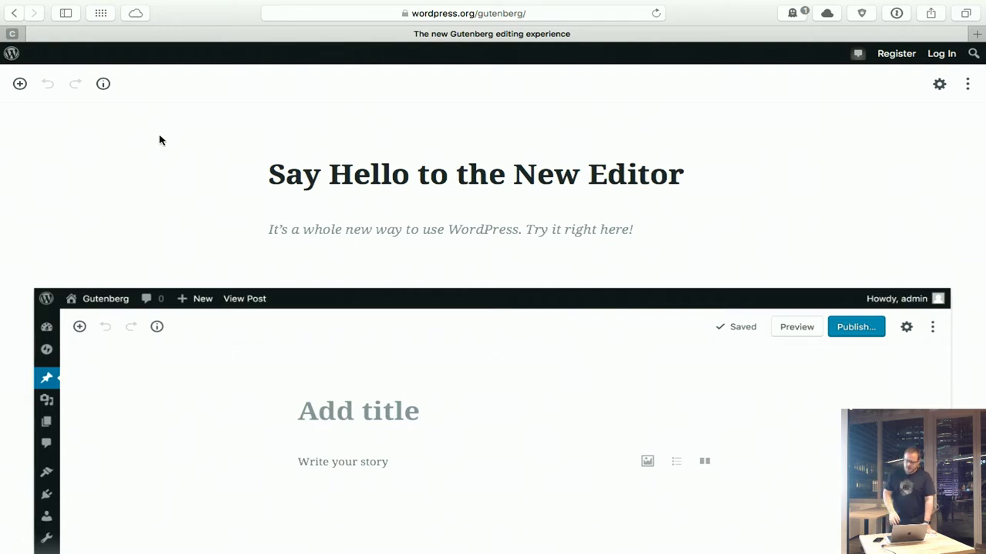
# - Replace the page title with 'Hi, WordPress Singapore Meetup'
pyautogui.click(355, 177)
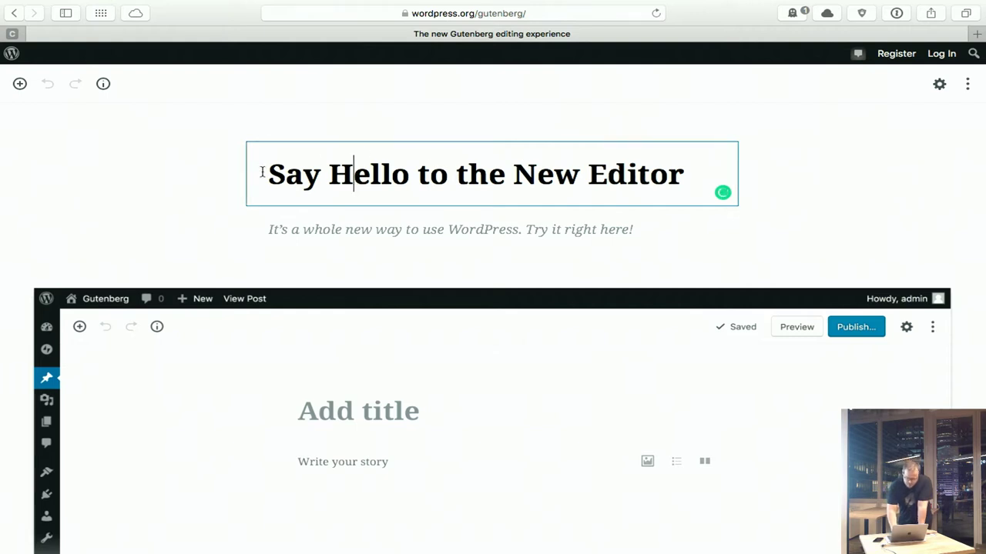
pyautogui.tripleClick(322, 180)
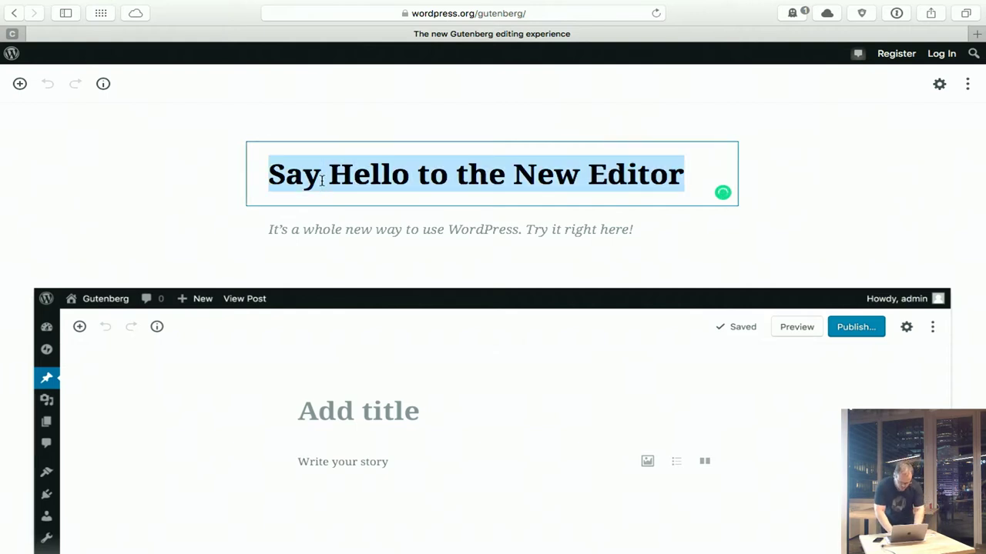
pyautogui.write('Hi, Word')
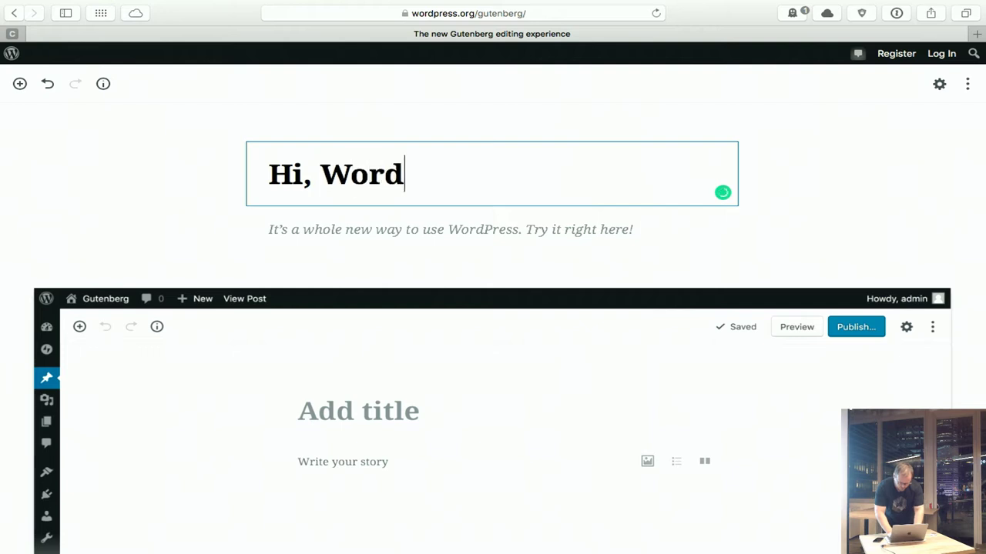
pyautogui.write('Press Singapore ')
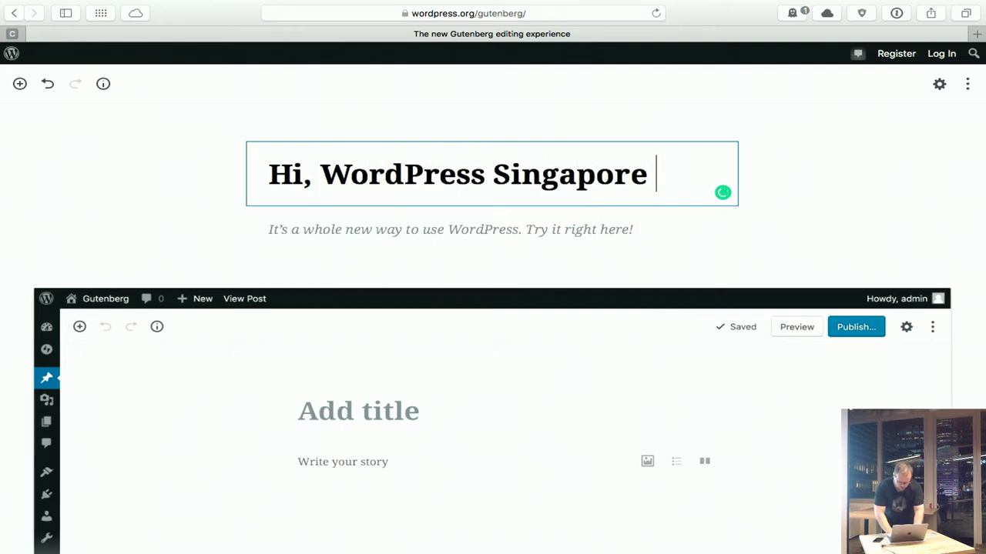
pyautogui.write('Meetup')
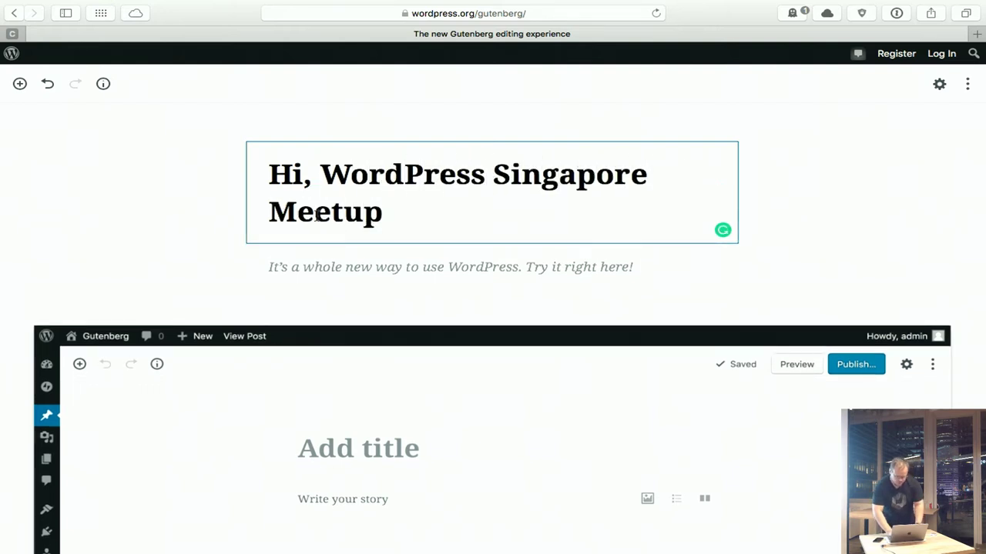
# - Move the subheading below the embedded editor image, then select the image block
pyautogui.click(393, 262)
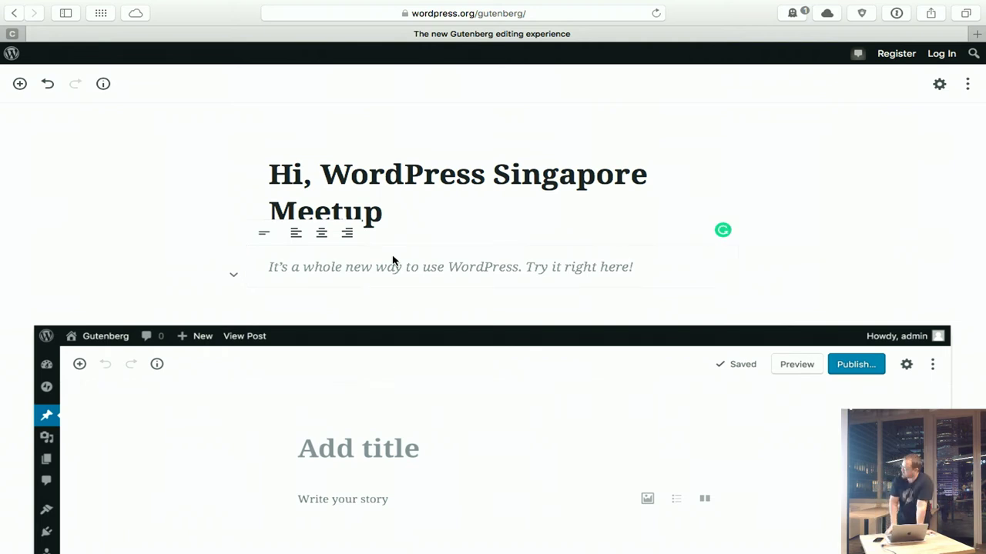
pyautogui.click(234, 276)
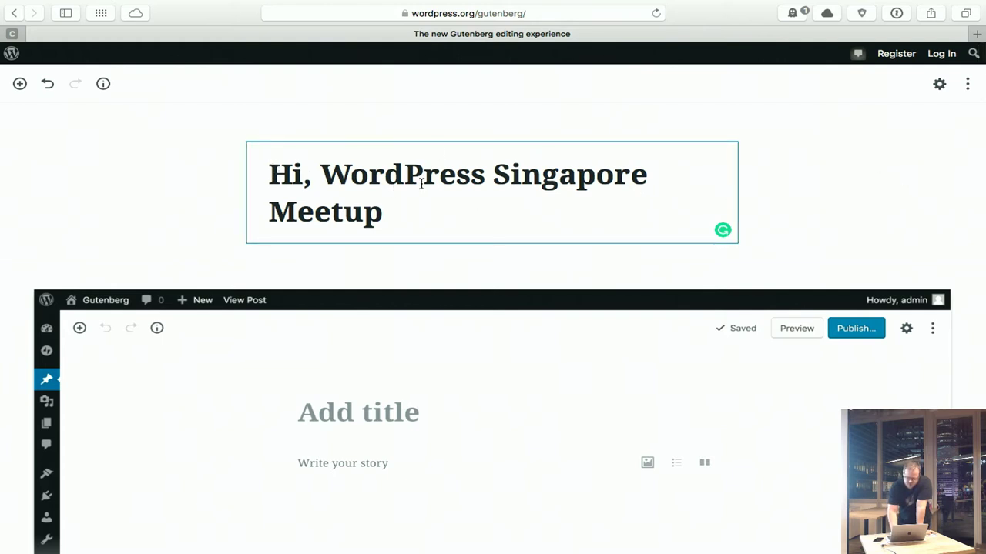
pyautogui.click(347, 176)
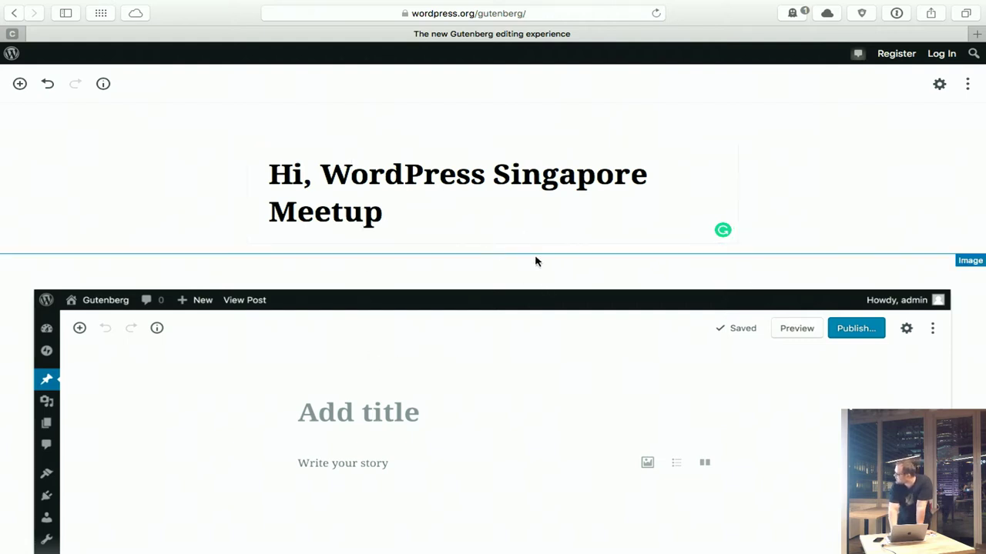
pyautogui.moveTo(523, 257)
pyautogui.click(492, 255)
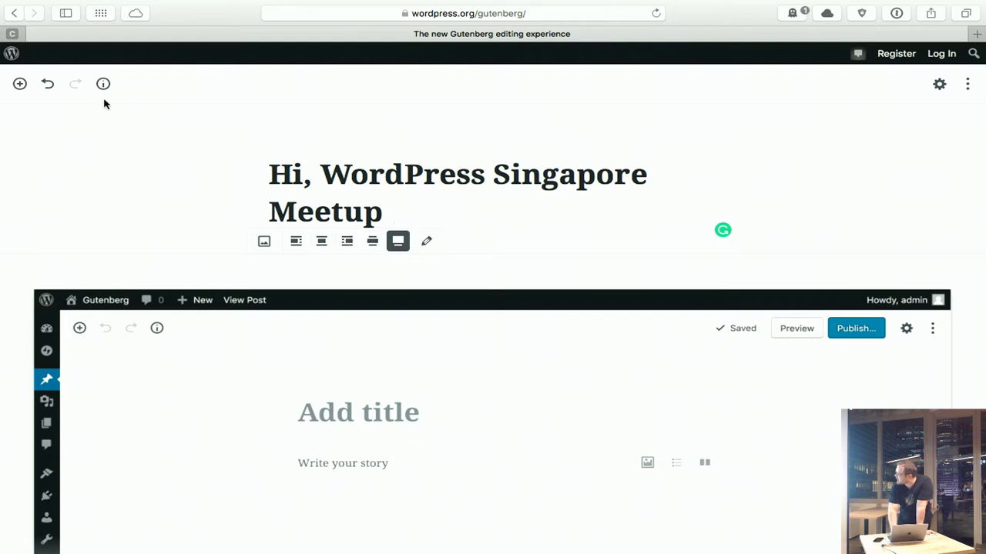
# - Insert a Quote block reading 'WordPress is great' with the author's name as a bold citation
pyautogui.click(21, 84)
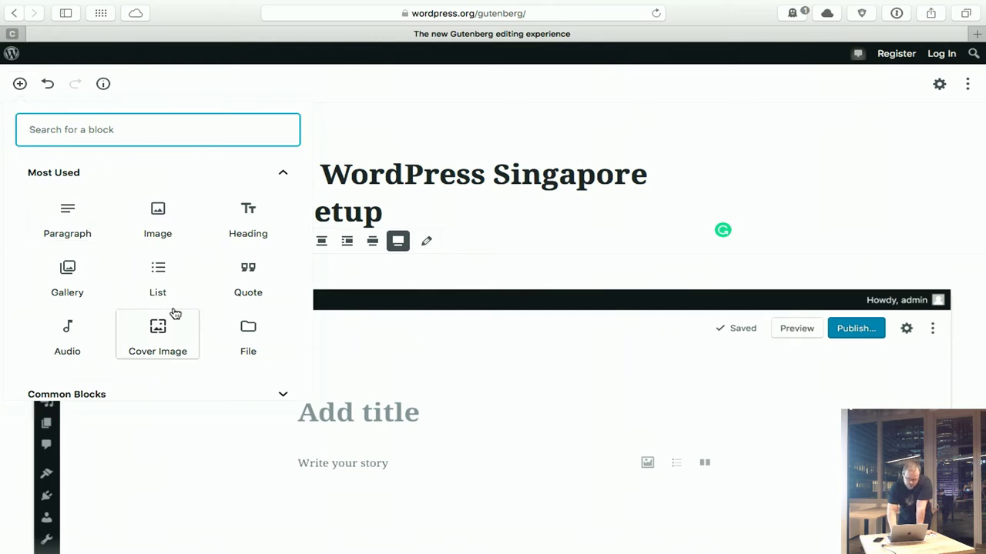
pyautogui.click(237, 275)
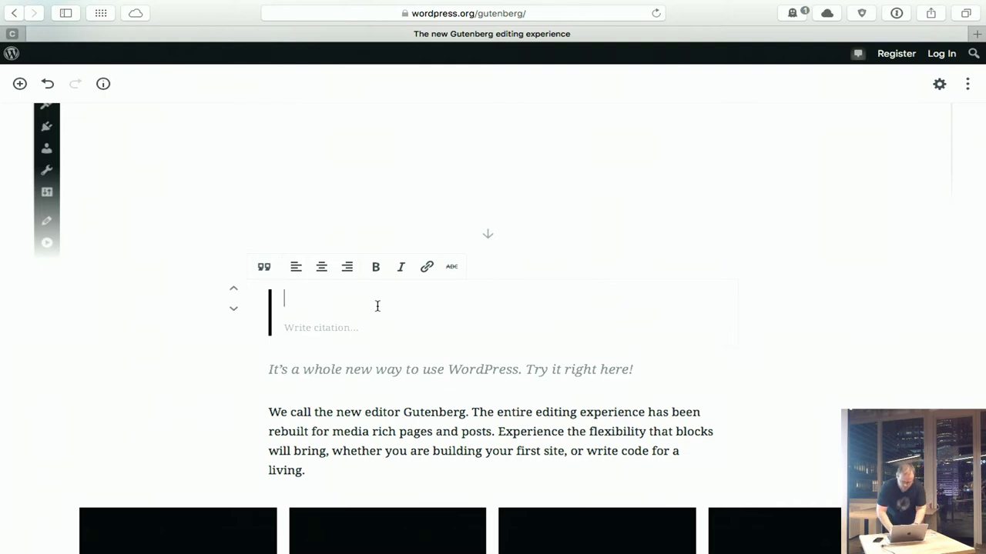
pyautogui.write('WordP')
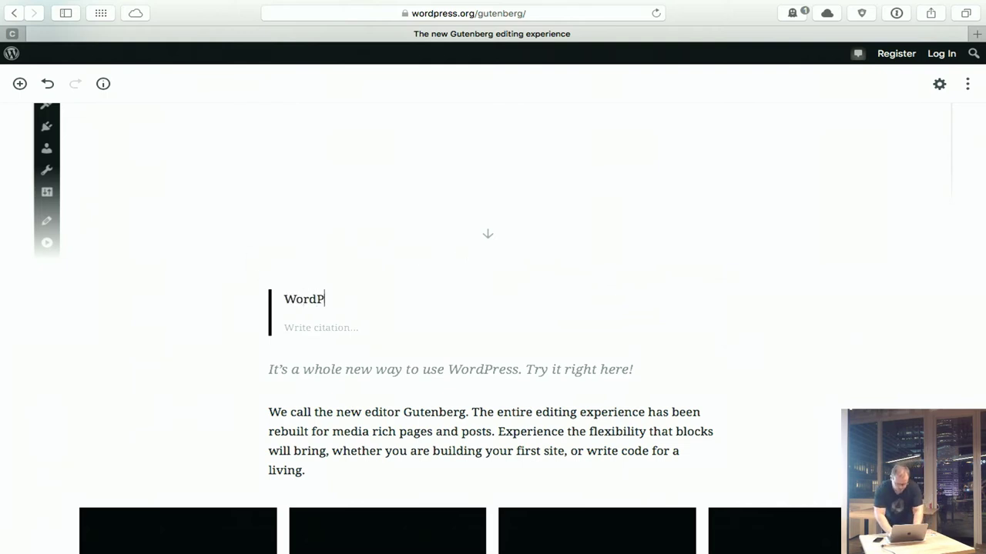
pyautogui.write('ress is greagt')
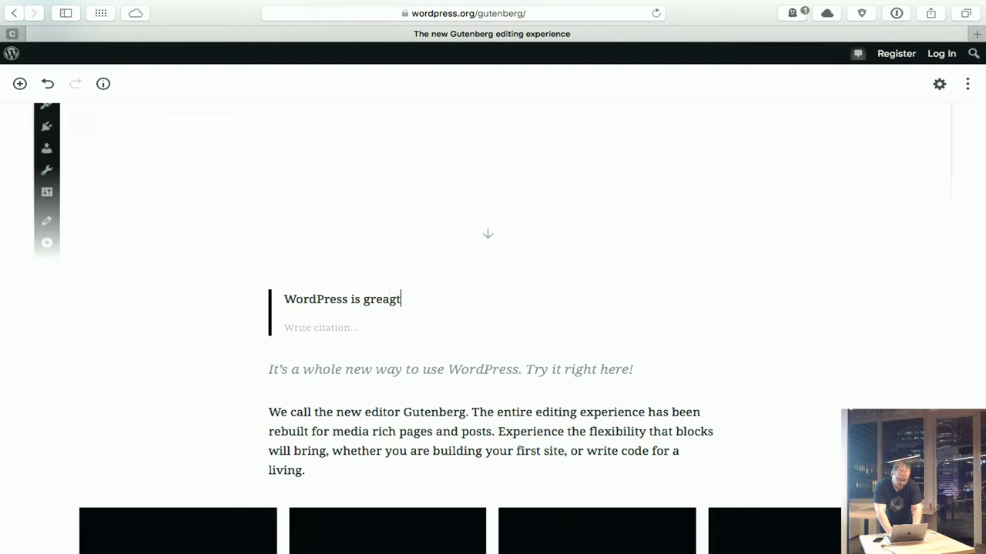
pyautogui.press('Down')
pyautogui.click(399, 301)
pyautogui.press('BackSpace')
pyautogui.press('BackSpace')
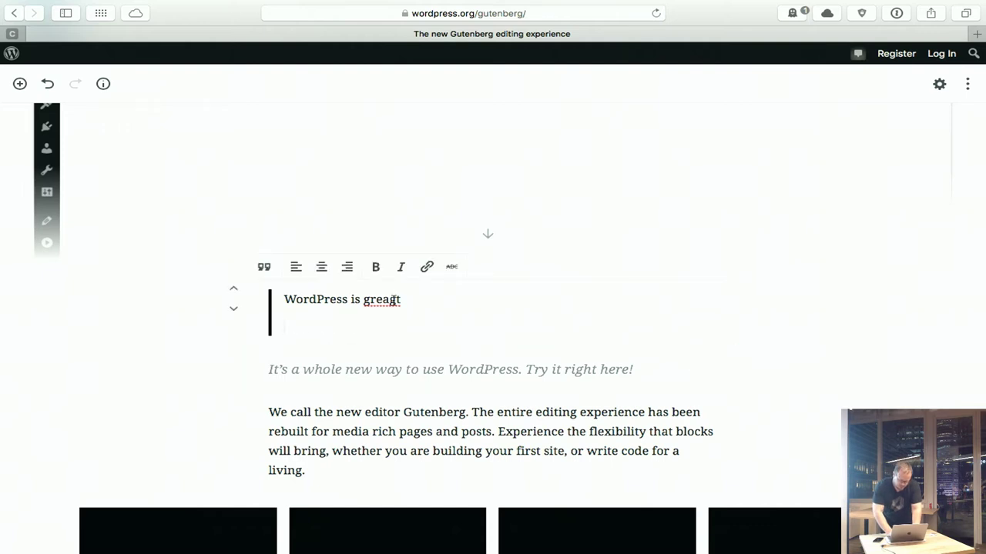
pyautogui.write('t')
pyautogui.press('Down')
pyautogui.write('Shaan')
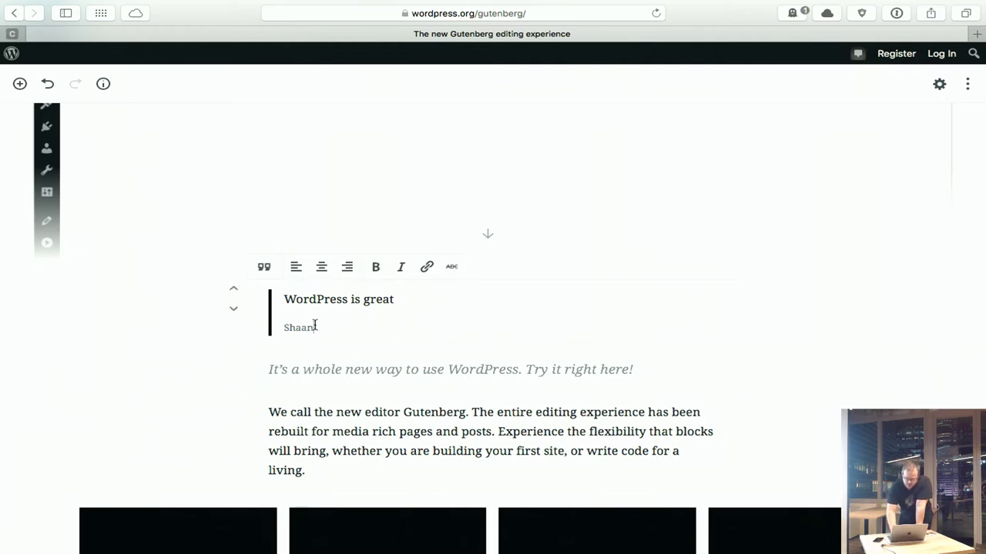
pyautogui.click(376, 266)
pyautogui.scroll(1, 321, 324)
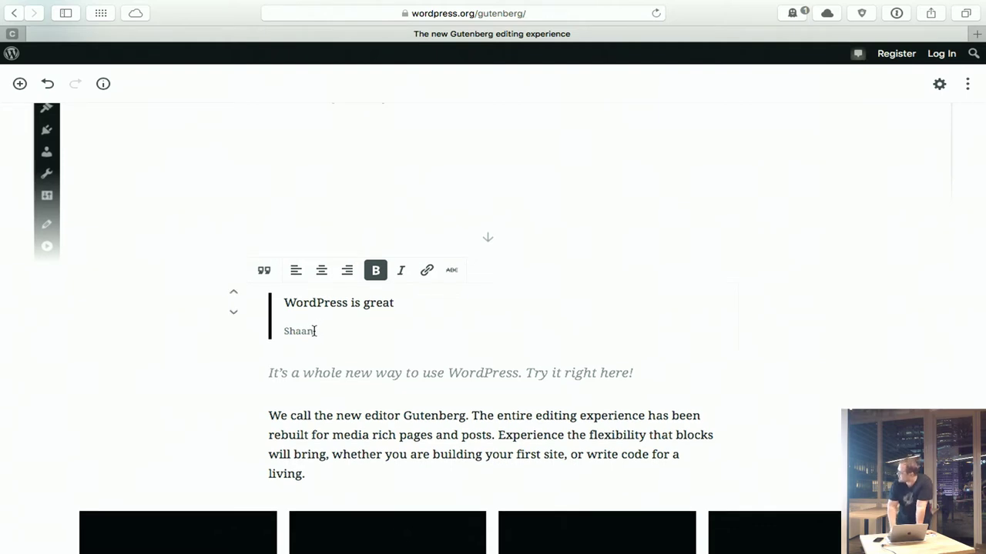
# - Add an empty paragraph above the 'WordPress is great' quote
pyautogui.scroll(10, 272, 240)
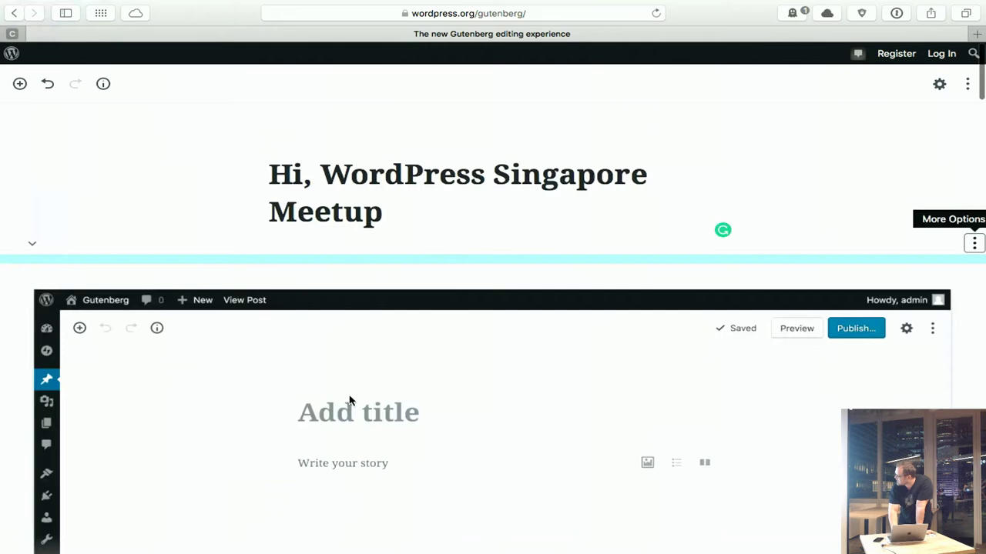
pyautogui.scroll(-2, 315, 375)
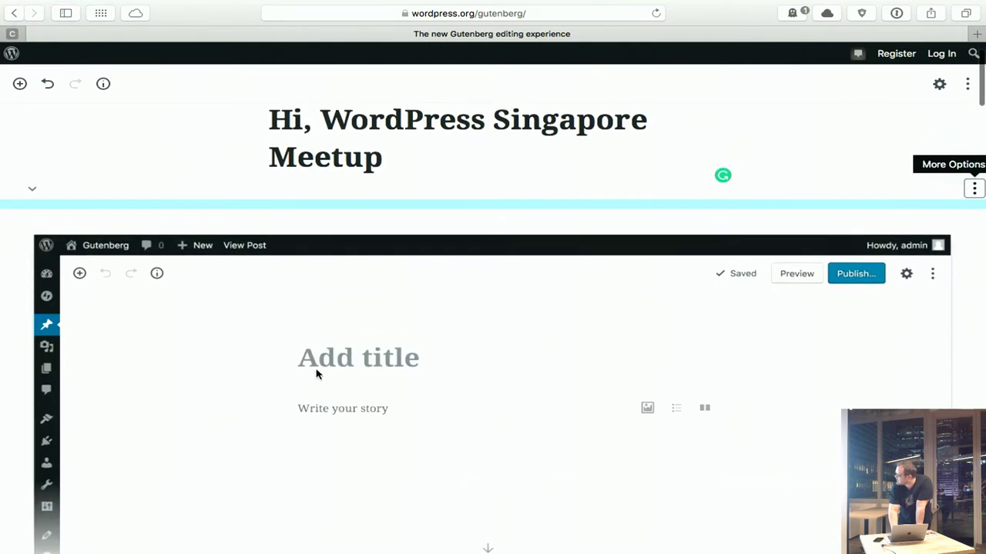
pyautogui.scroll(-5, 370, 332)
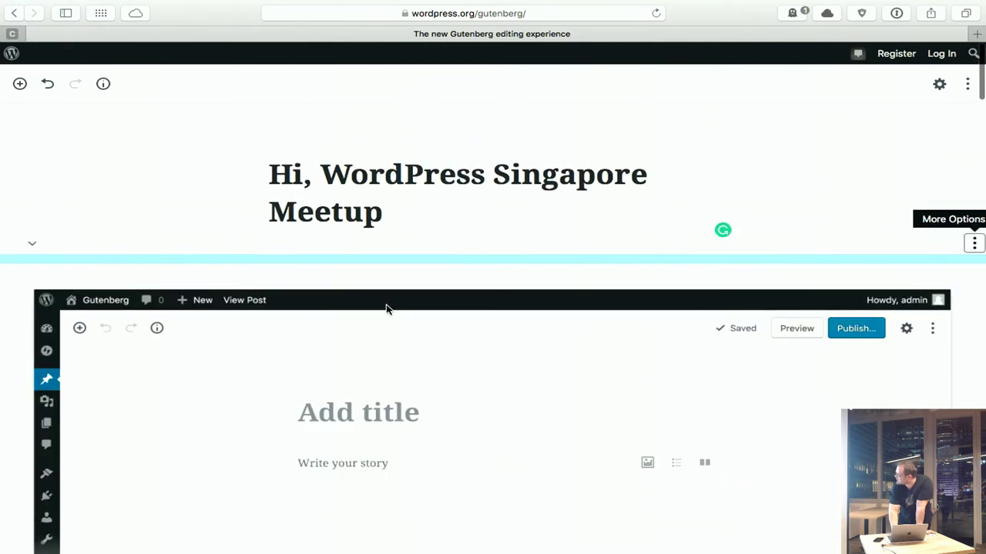
pyautogui.click(385, 292)
pyautogui.scroll(10, 323, 264)
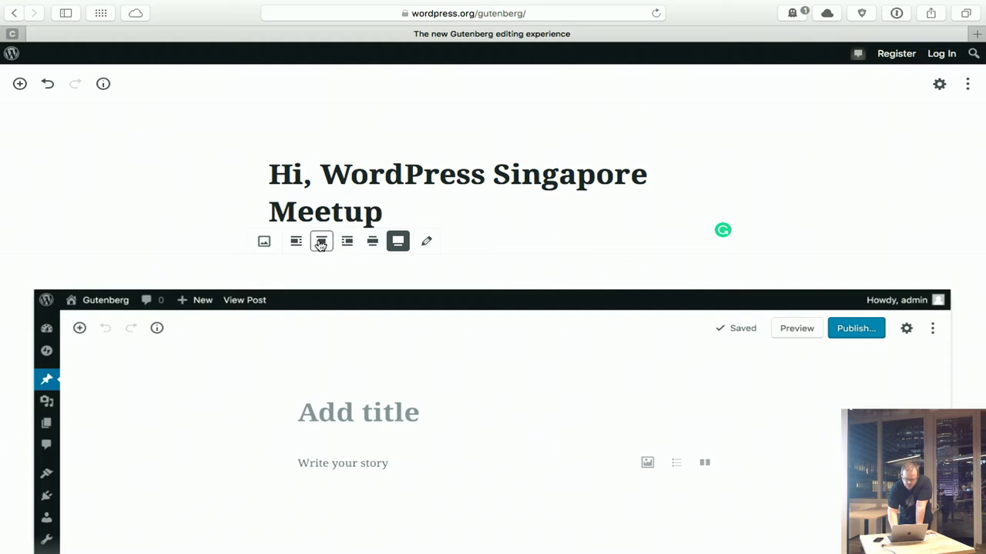
# - Try center, wide and full alignments on the screenshot image, settling on wide width
pyautogui.click(321, 242)
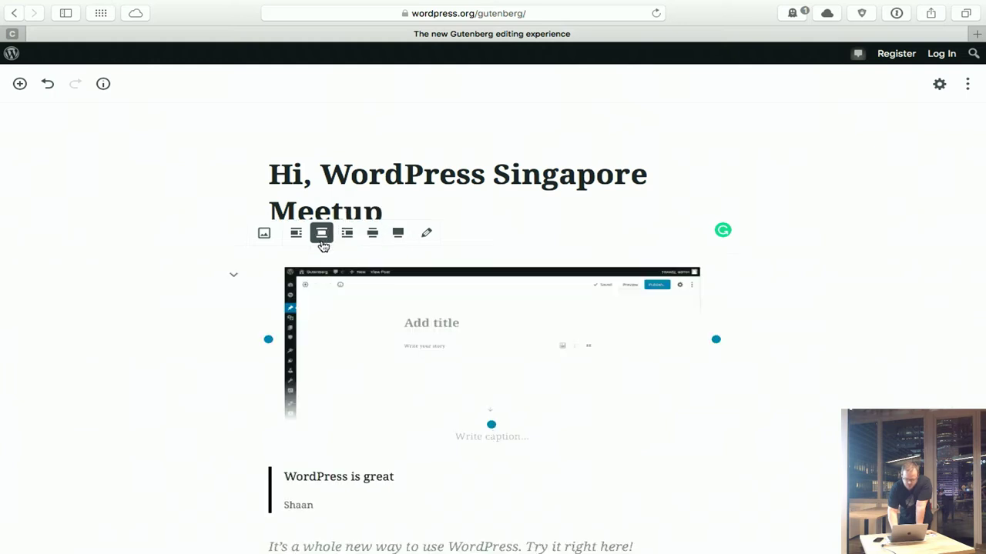
pyautogui.click(372, 234)
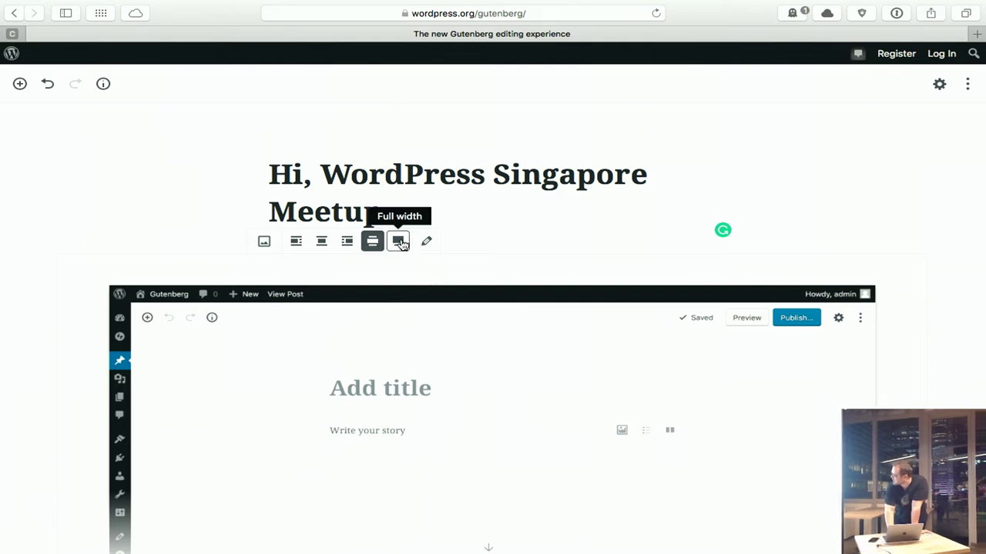
pyautogui.click(400, 242)
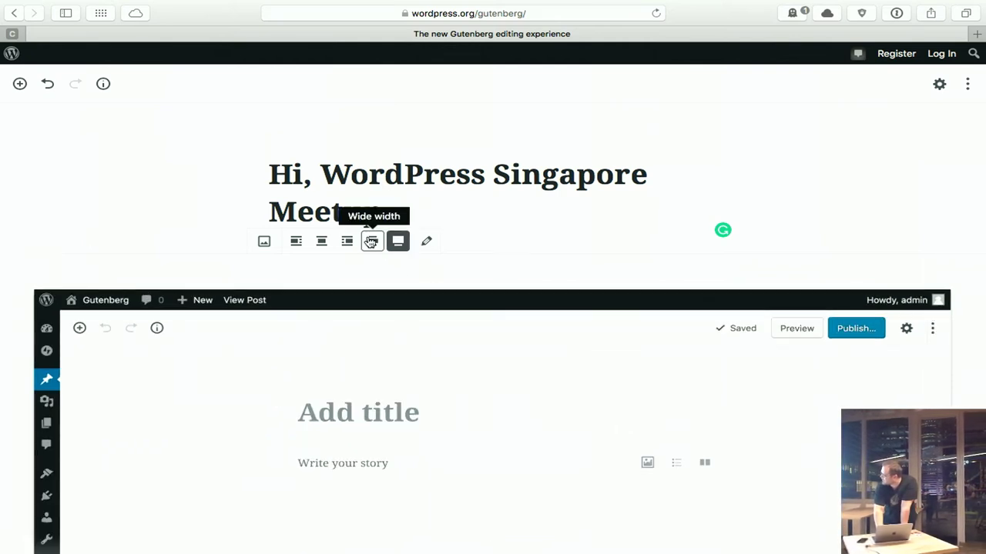
pyautogui.click(371, 242)
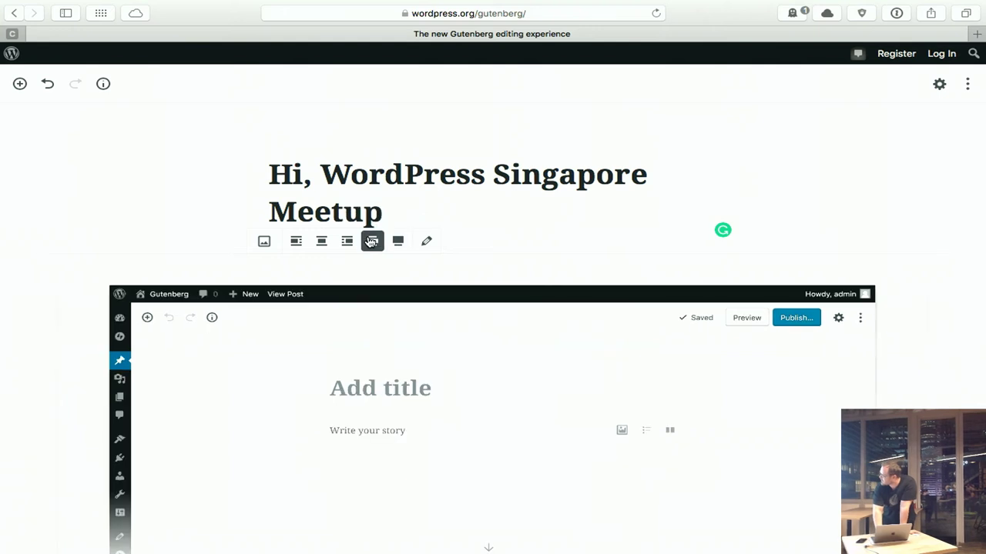
# - Convert the screenshot image block into a Gallery and set it to full width
pyautogui.click(265, 243)
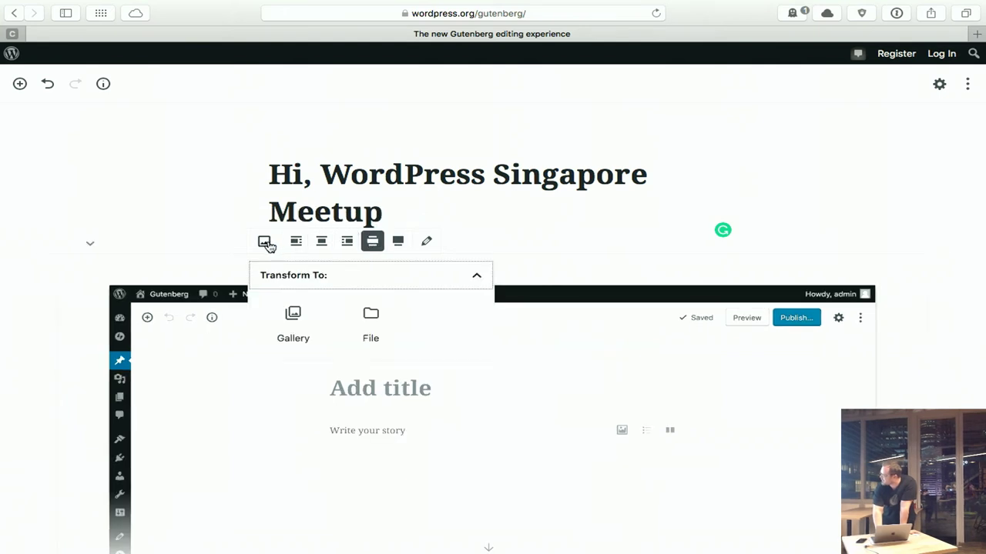
pyautogui.click(321, 320)
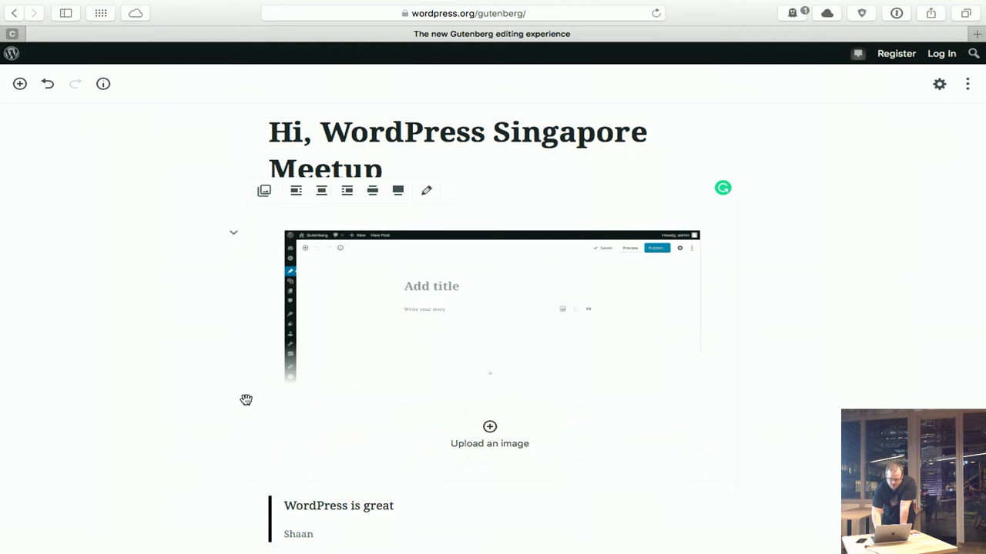
pyautogui.click(399, 190)
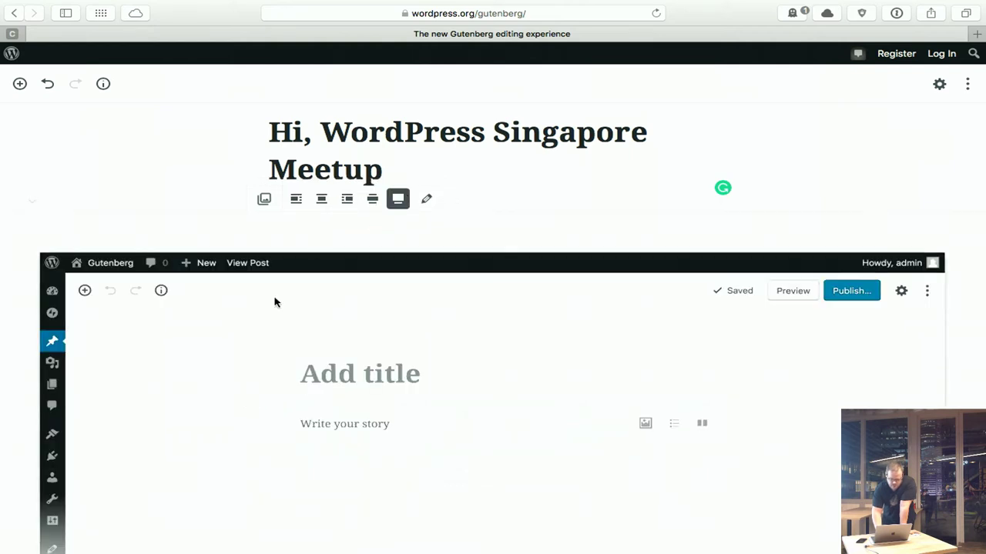
pyautogui.scroll(-1, 272, 315)
# - Reorder the blocks so the gallery sits above the 'WordPress is great' quote
pyautogui.click(32, 154)
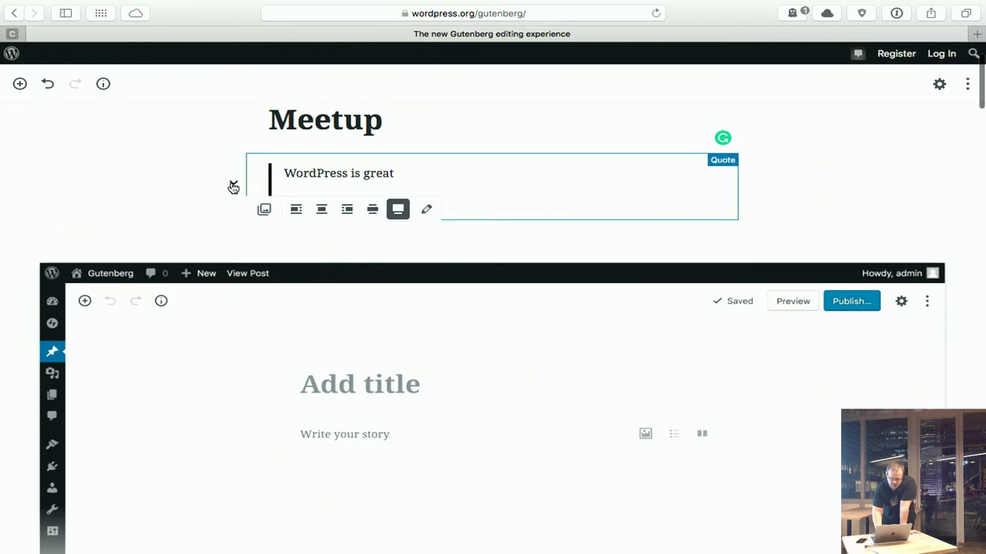
pyautogui.click(301, 188)
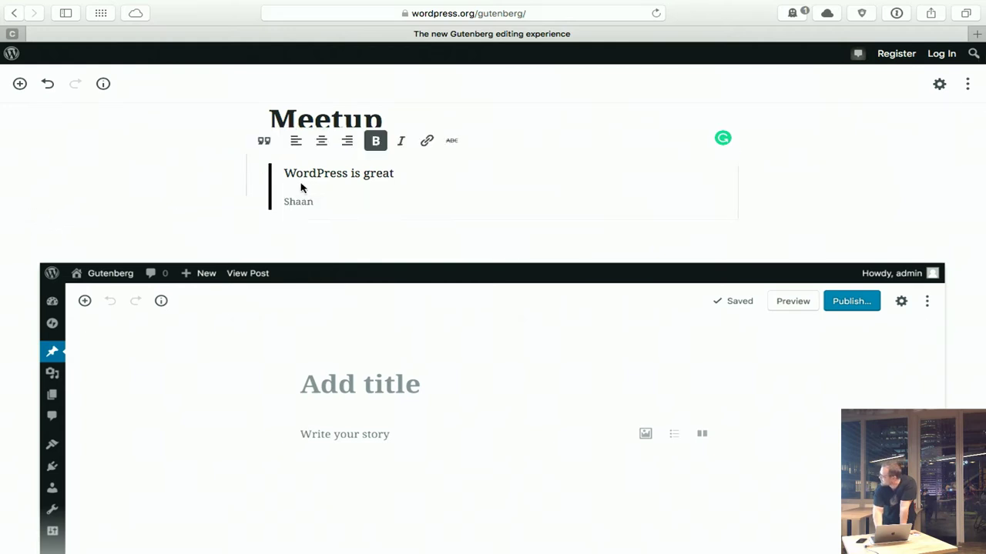
pyautogui.click(235, 187)
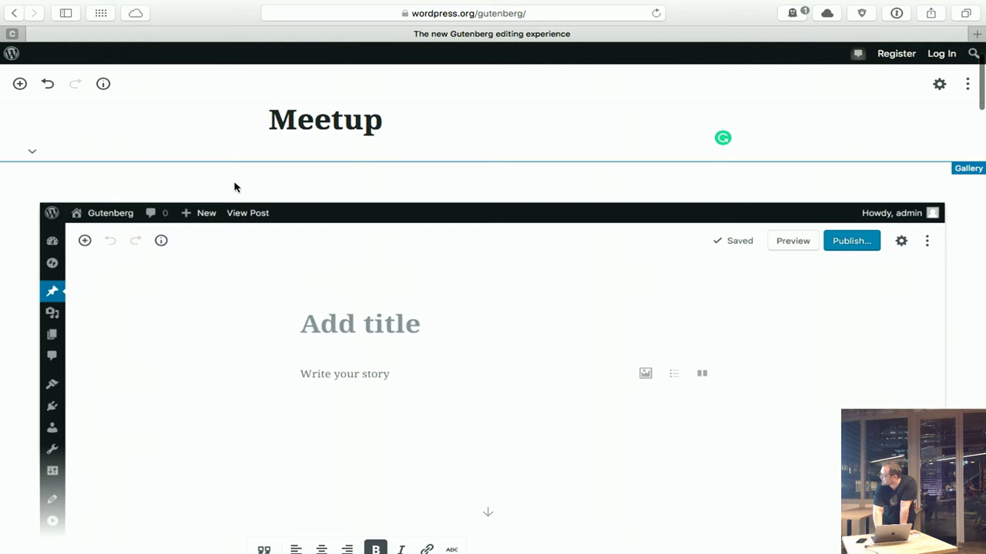
pyautogui.scroll(-10, 331, 303)
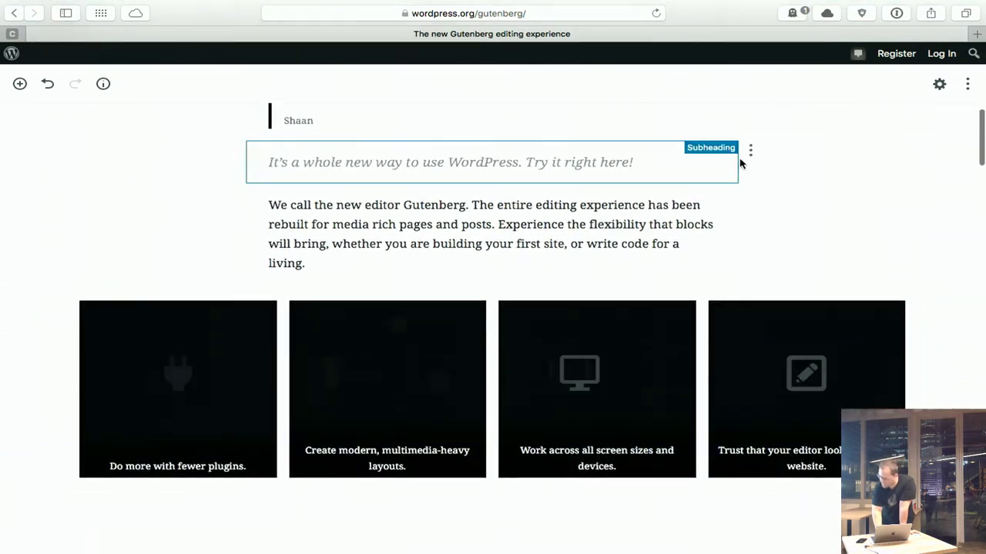
# - Add the Additional CSS Class 'blue' to the 'WordPress is great' quote in its Advanced settings
pyautogui.click(941, 84)
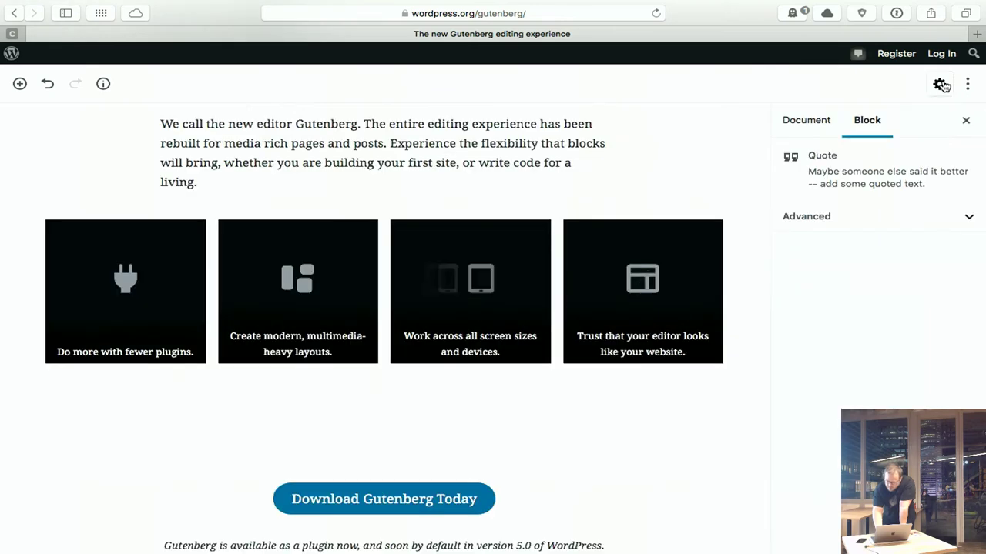
pyautogui.click(820, 123)
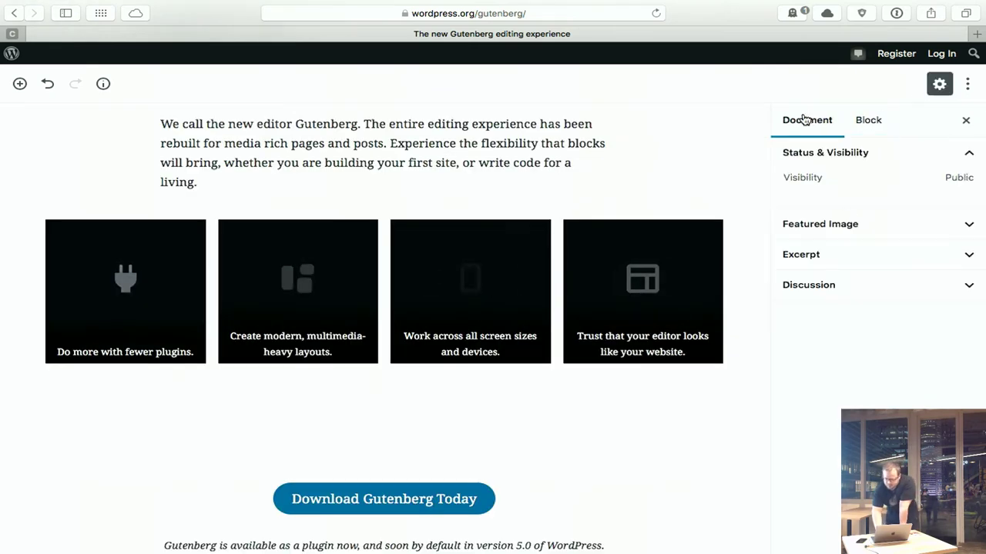
pyautogui.click(862, 124)
pyautogui.scroll(8, 750, 170)
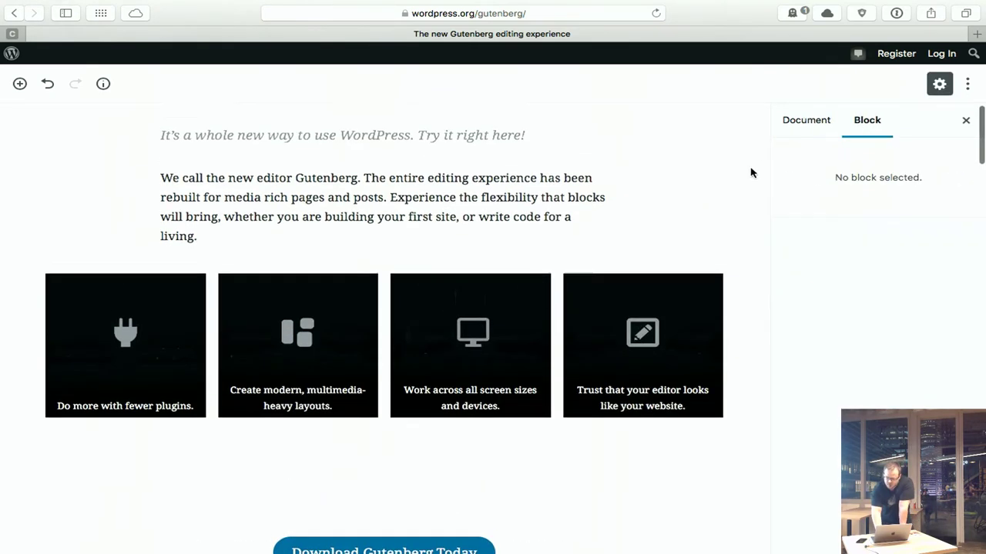
pyautogui.click(398, 347)
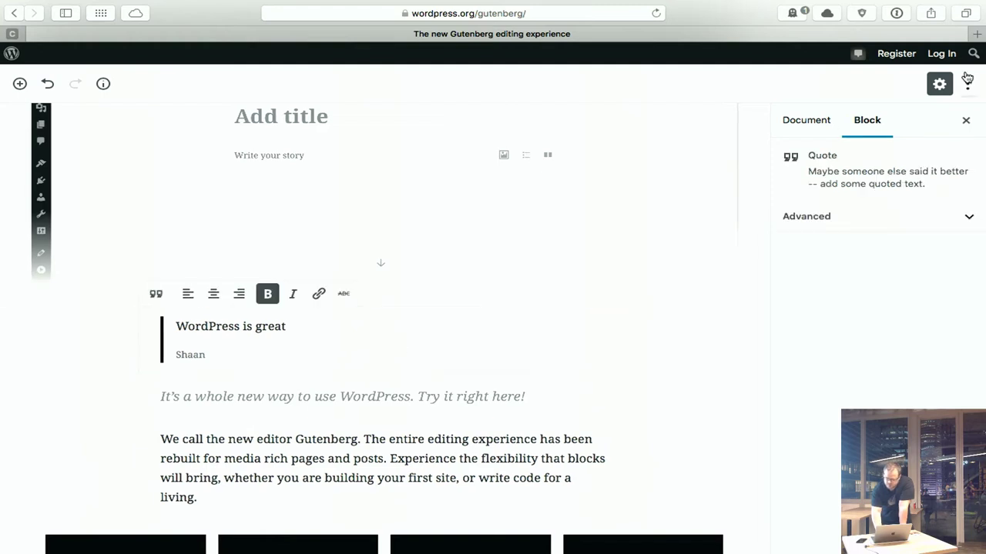
pyautogui.click(887, 215)
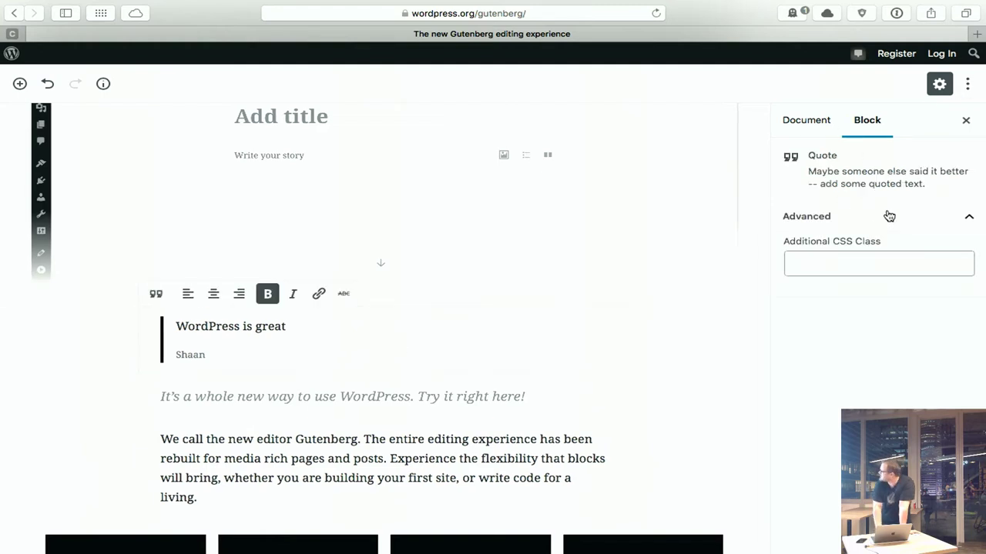
pyautogui.click(851, 270)
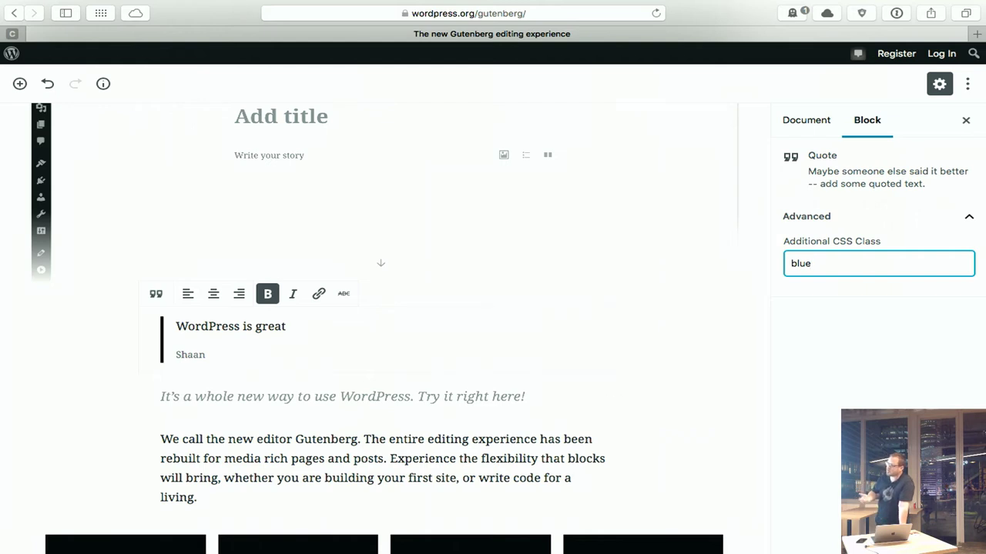
pyautogui.click(816, 130)
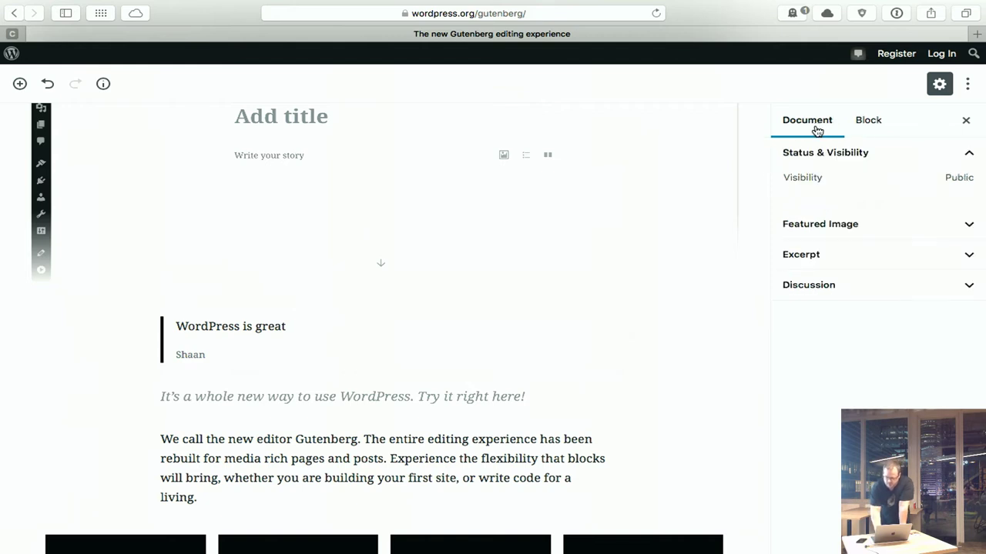
# - Expand the Featured Image, Excerpt and Discussion panels, then select the gallery block
pyautogui.click(855, 233)
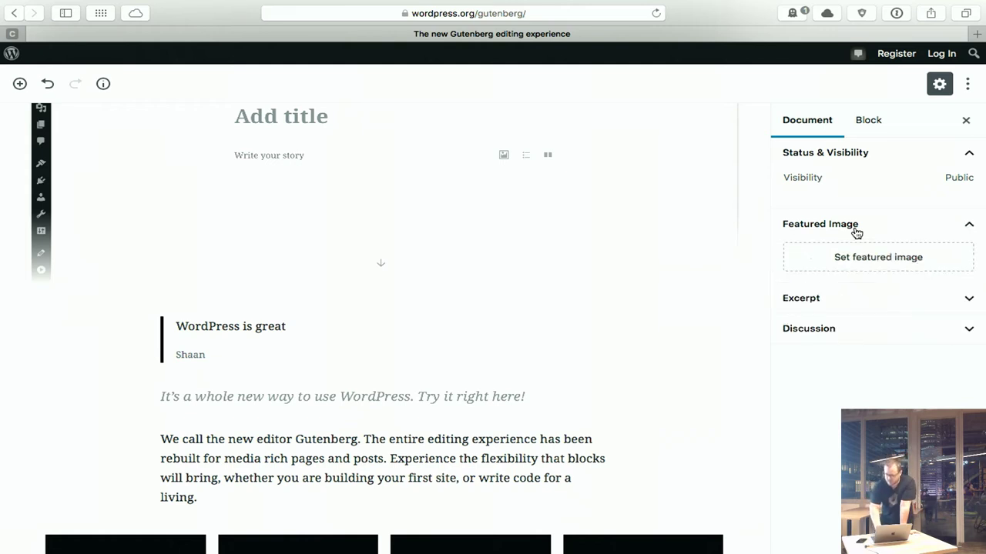
pyautogui.click(870, 300)
pyautogui.click(809, 441)
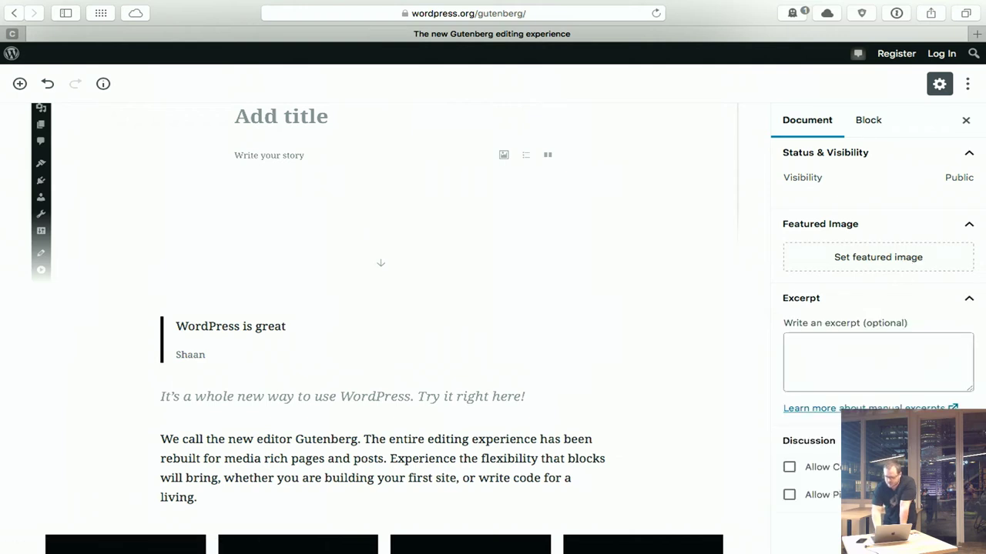
pyautogui.scroll(-1, 385, 323)
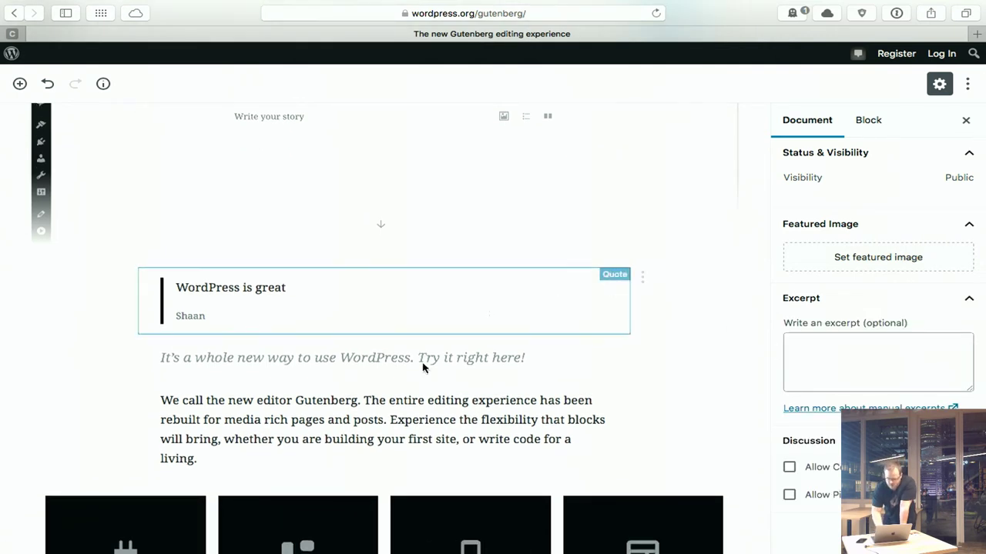
pyautogui.scroll(5, 400, 389)
pyautogui.click(382, 313)
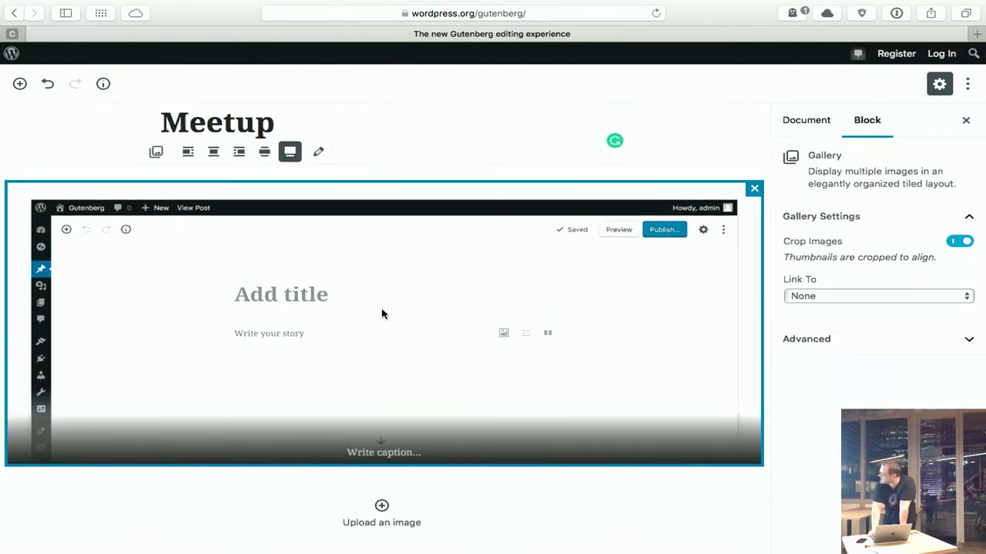
# - Review the gallery's Link To choices keeping None, and expand its Advanced CSS class section
pyautogui.click(364, 456)
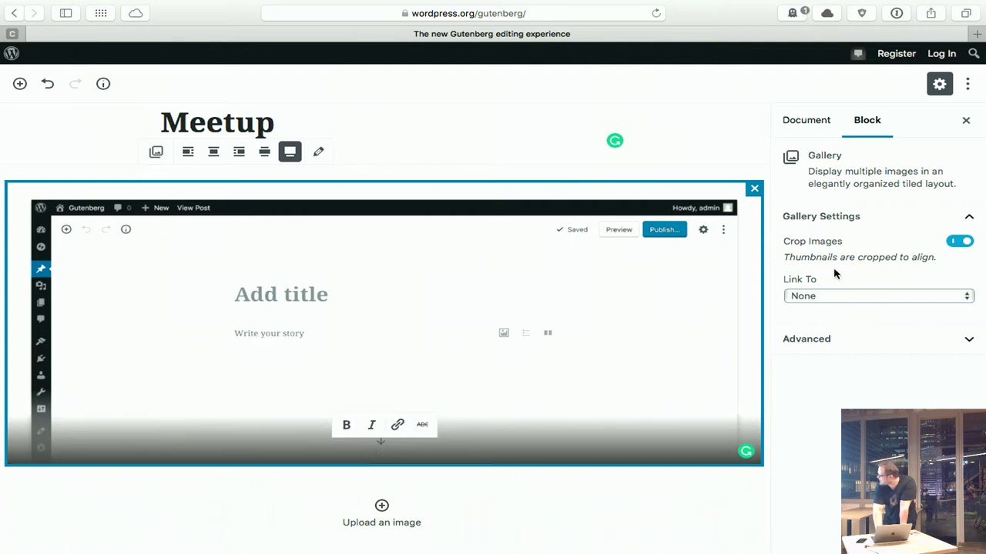
pyautogui.click(822, 293)
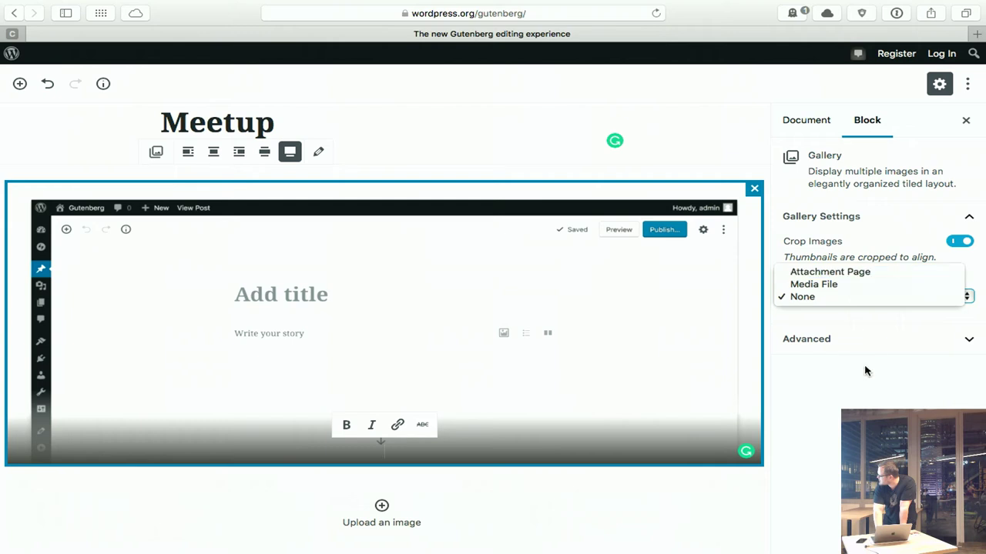
pyautogui.click(874, 339)
pyautogui.click(897, 341)
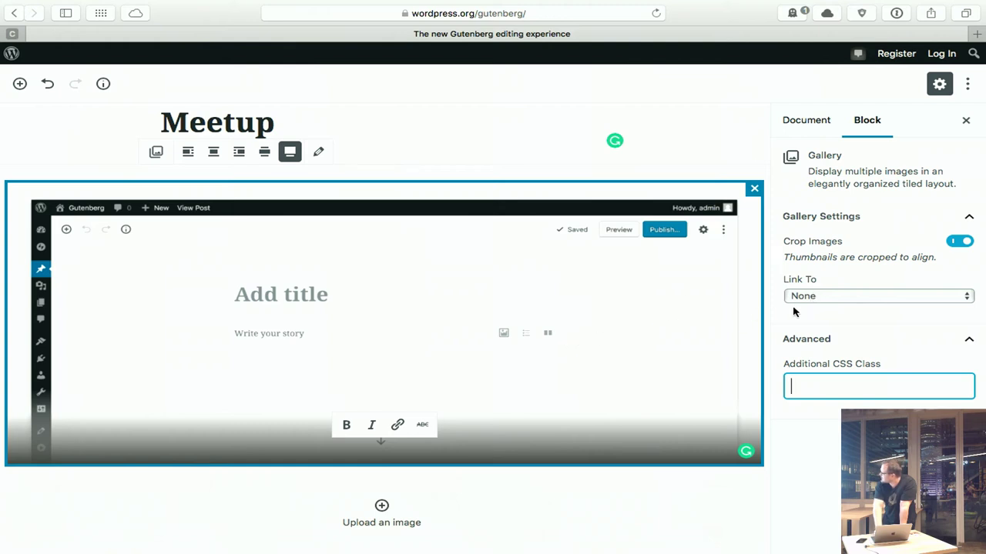
pyautogui.click(818, 296)
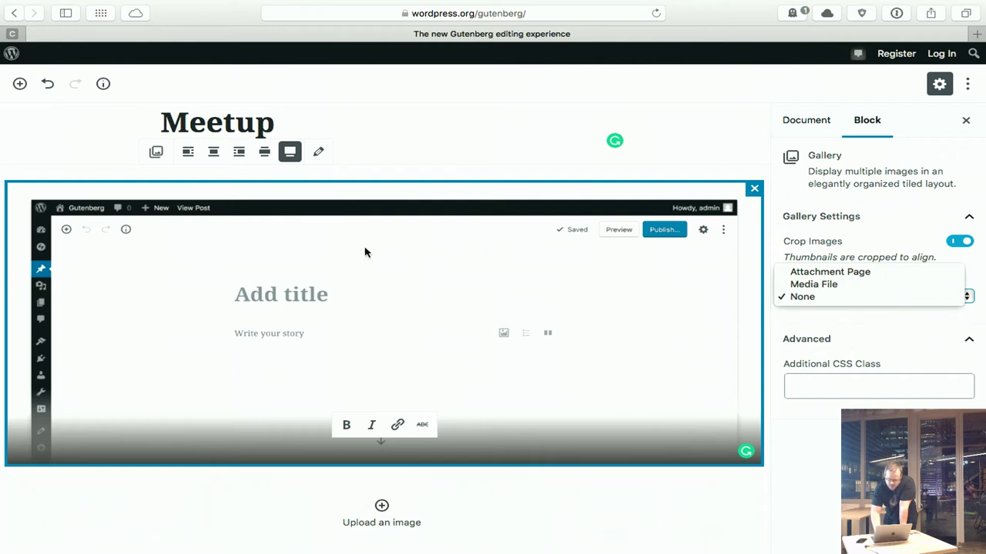
pyautogui.click(108, 214)
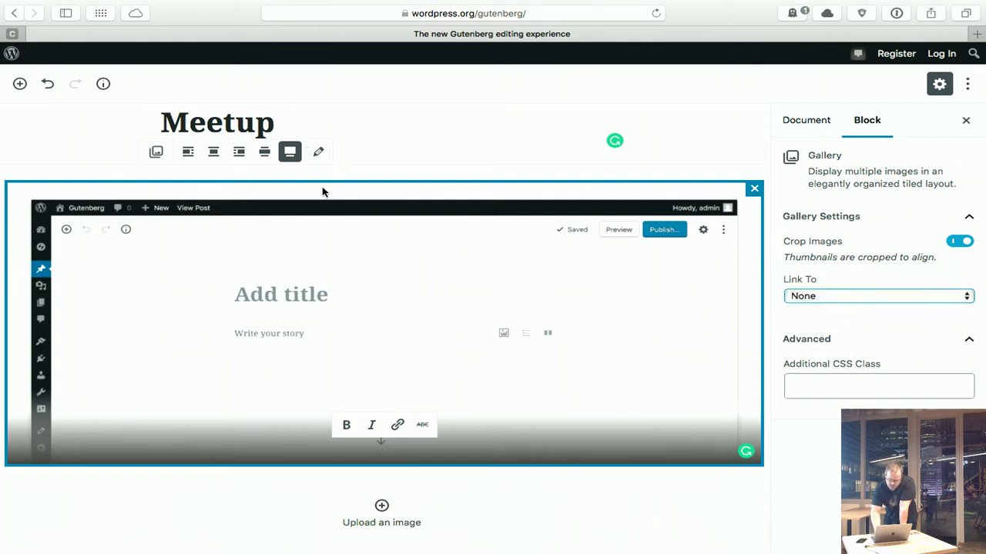
# - Reduce the feature-tiles gallery to two columns, then deselect it
pyautogui.click(816, 131)
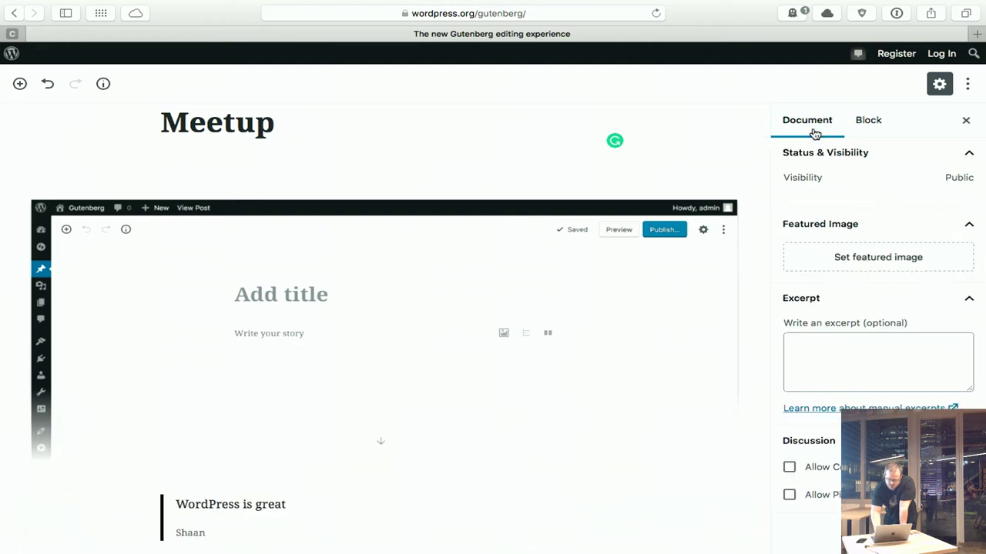
pyautogui.scroll(-4, 484, 355)
pyautogui.scroll(-3, 485, 354)
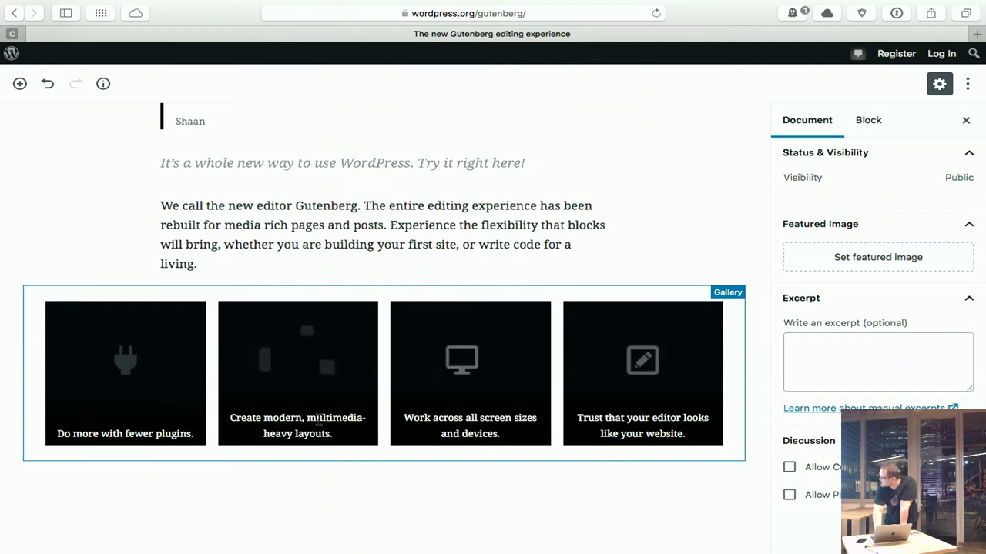
pyautogui.click(318, 418)
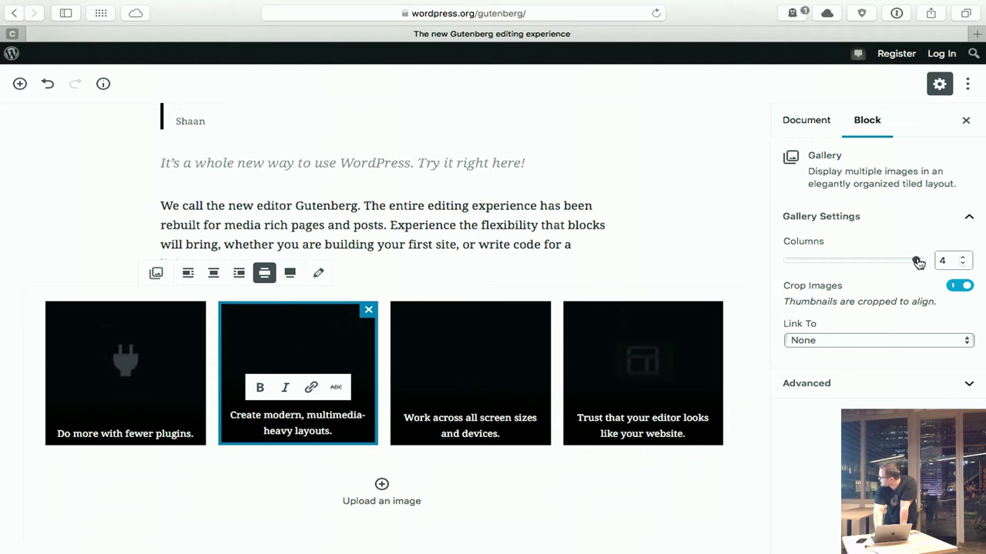
pyautogui.moveTo(917, 267); pyautogui.dragTo(938, 264)
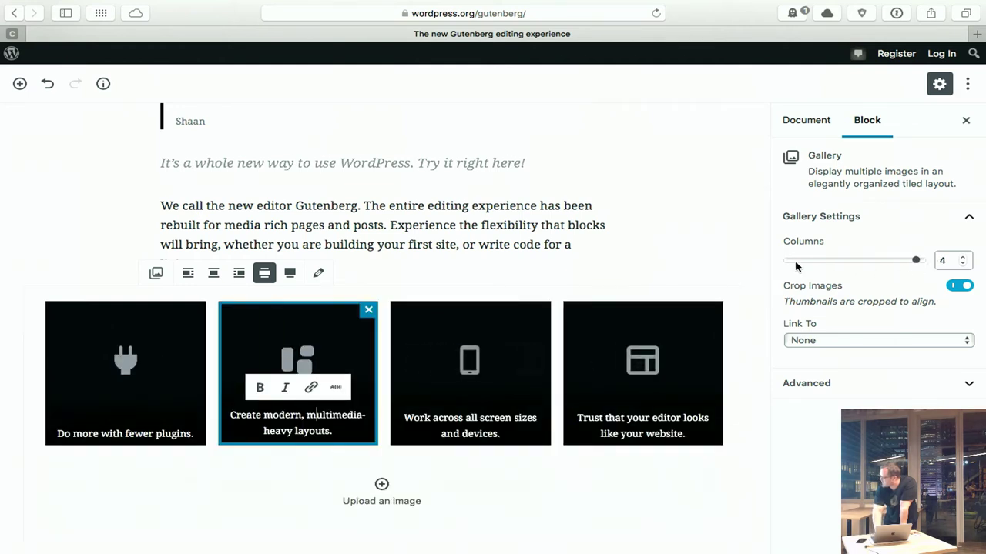
pyautogui.click(697, 266)
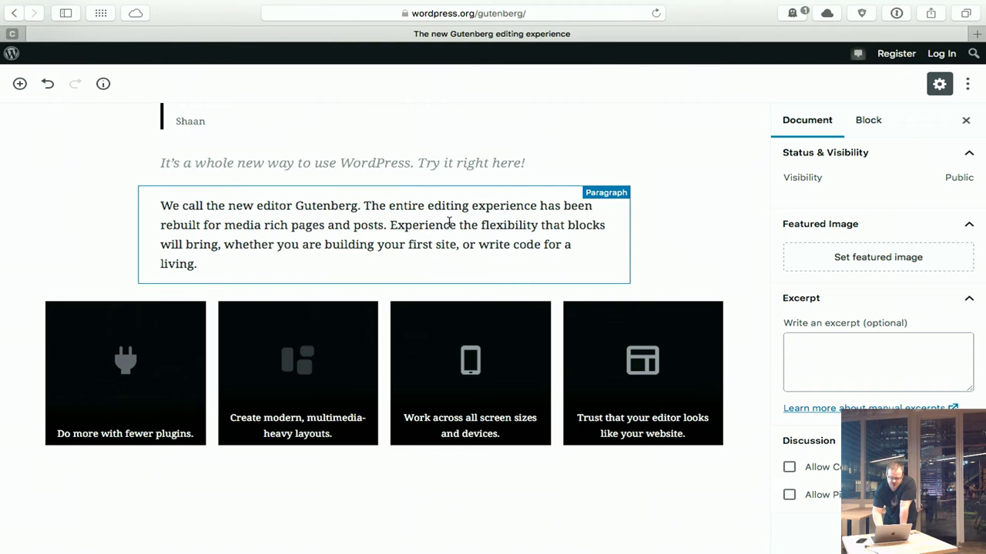
# - Scroll down to the Download Gutenberg Today section and open the block library
pyautogui.scroll(-5, 446, 218)
pyautogui.scroll(-5, 445, 214)
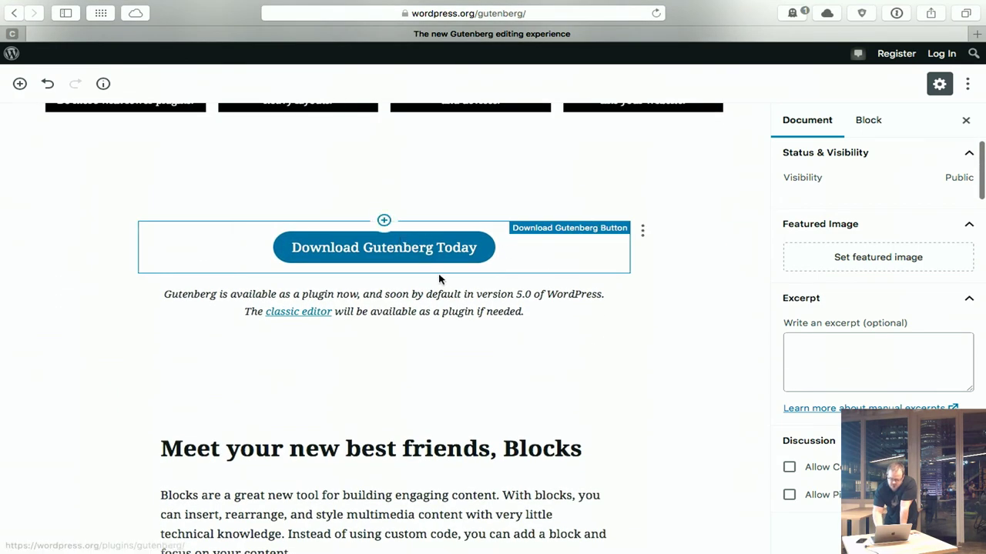
pyautogui.scroll(-1, 422, 287)
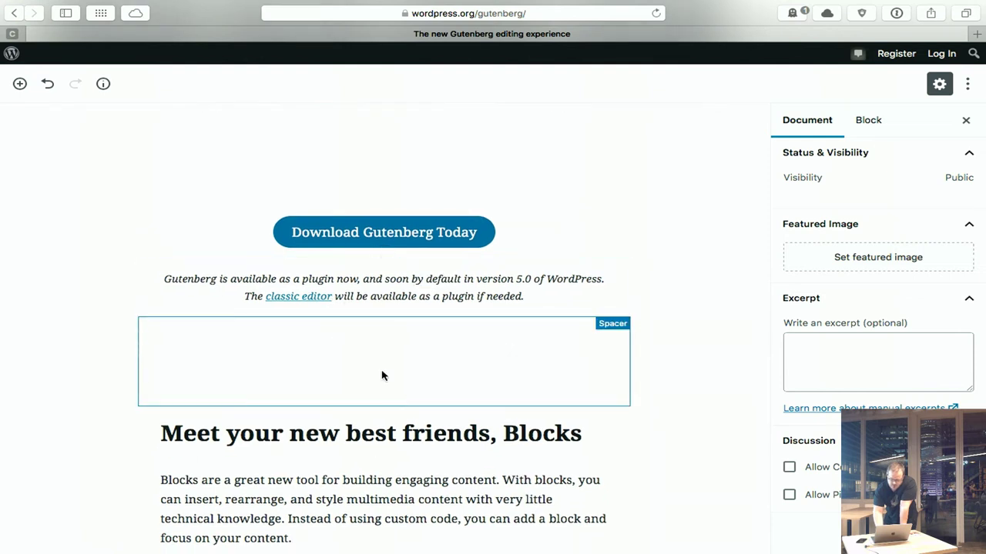
pyautogui.click(20, 83)
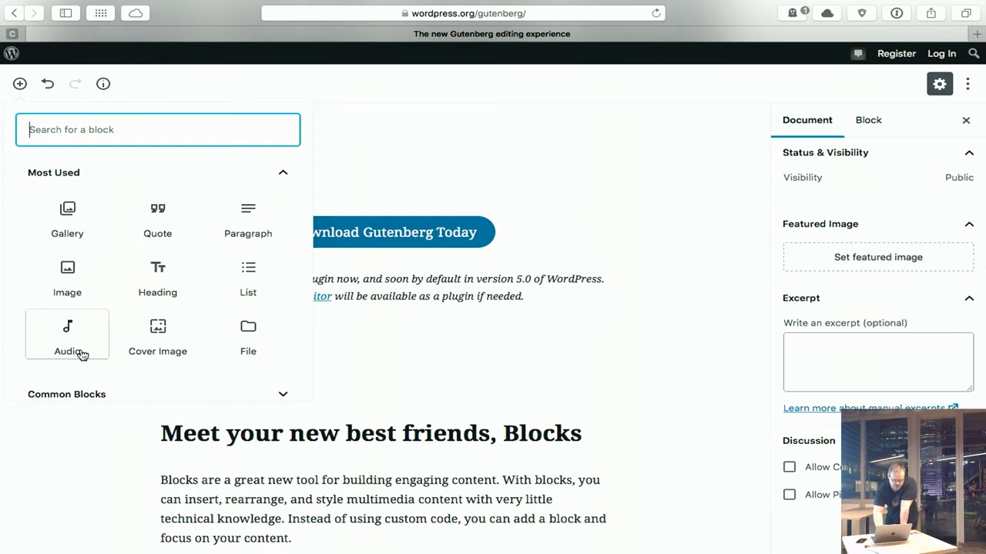
# - Insert a Cover Image block from the inserter
pyautogui.scroll(-1, 150, 347)
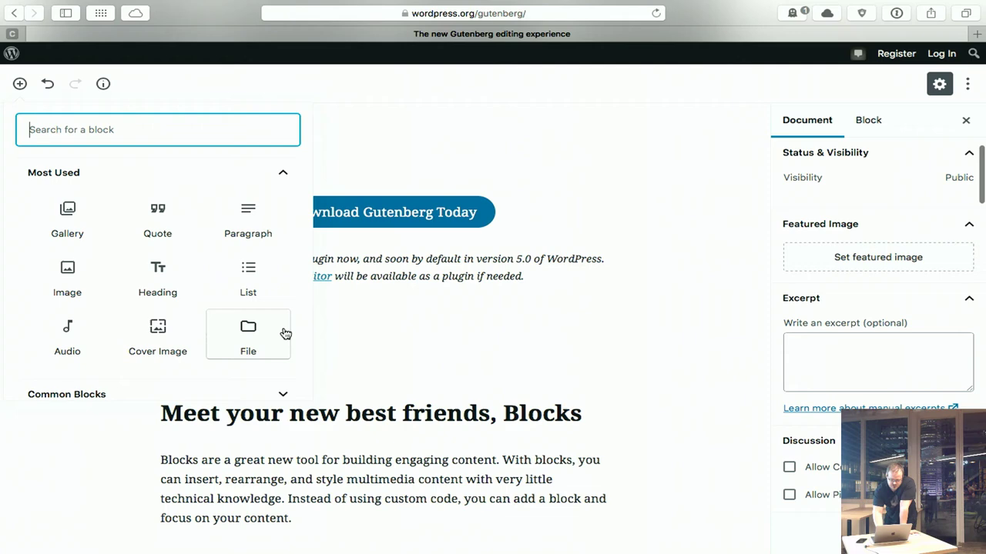
pyautogui.click(247, 335)
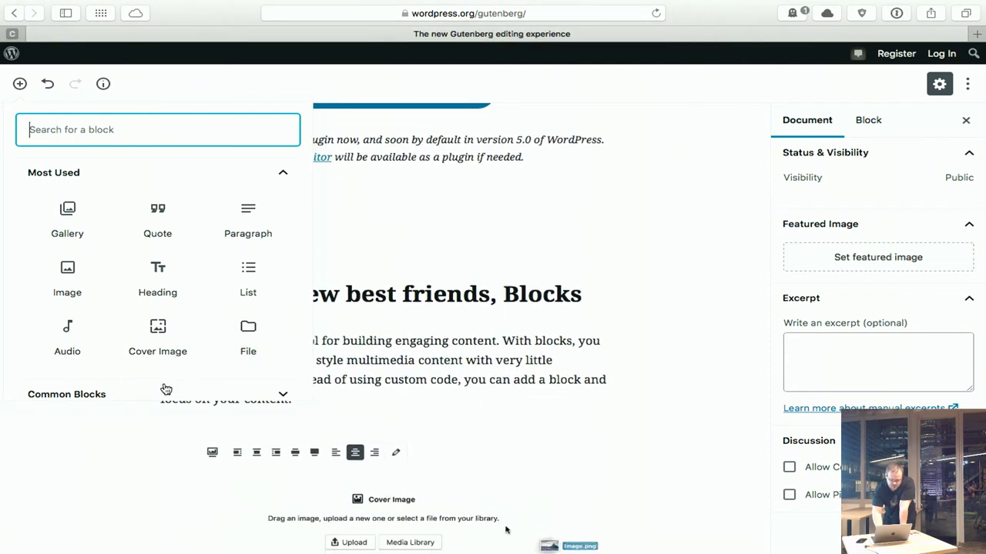
pyautogui.scroll(-4, 160, 390)
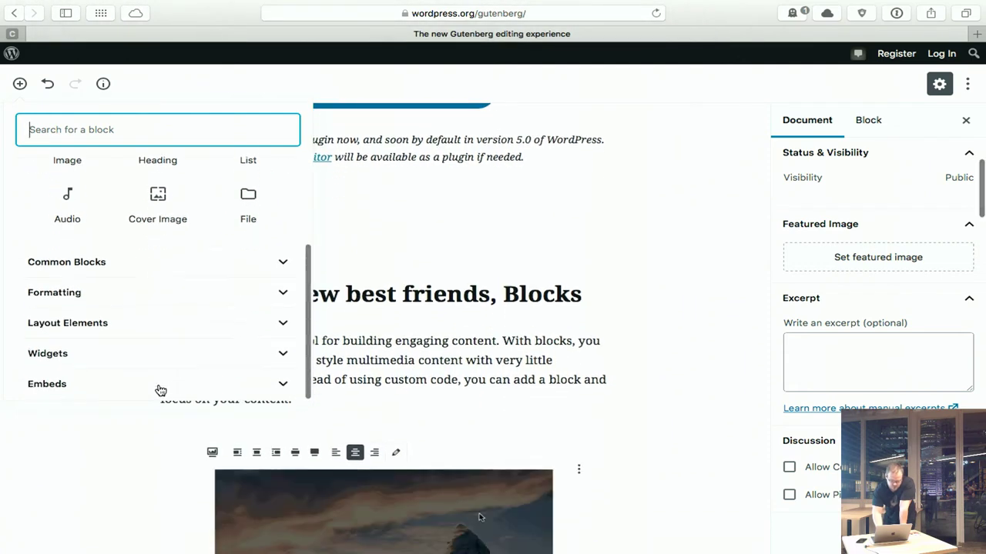
# - Insert an empty 2x2 Table block from the Formatting category
pyautogui.click(135, 270)
pyautogui.scroll(-5, 135, 271)
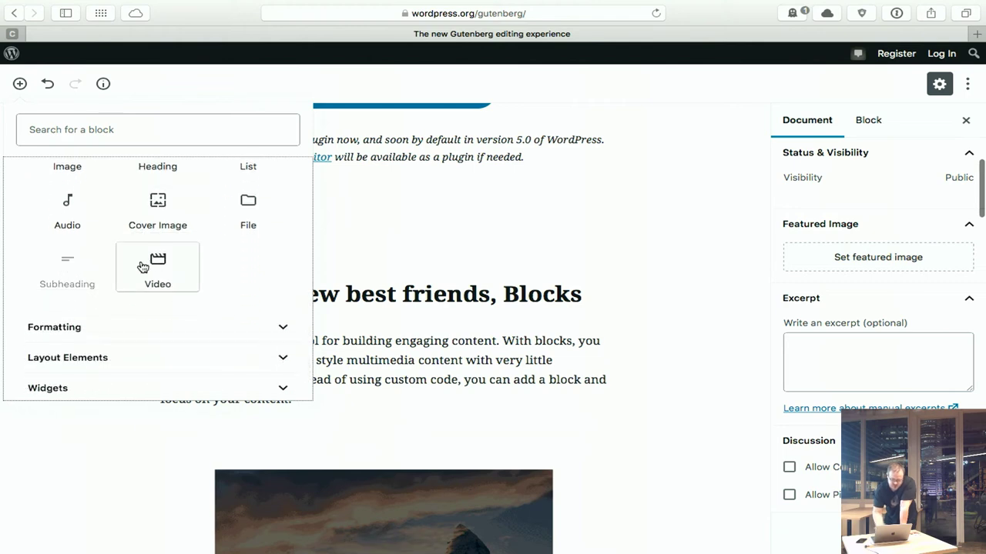
pyautogui.click(124, 325)
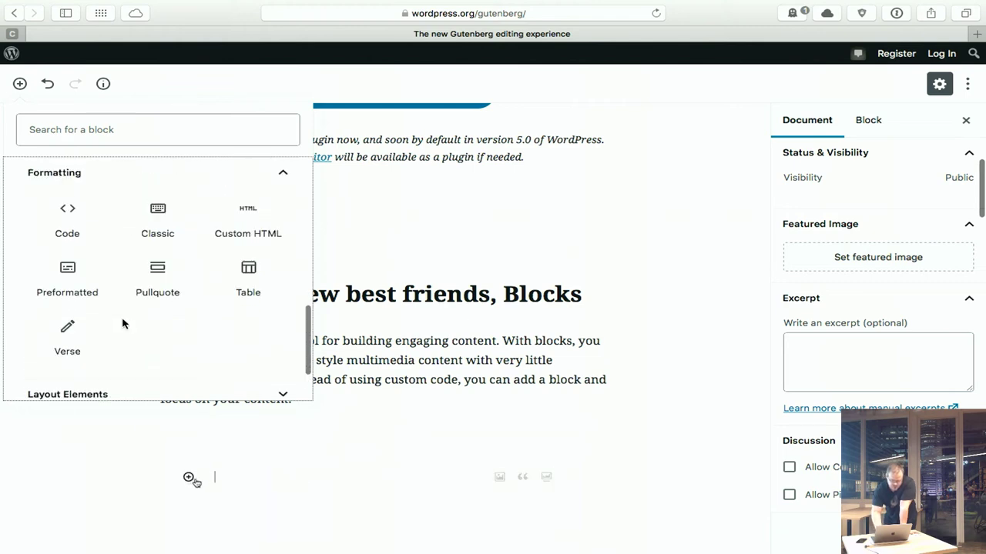
pyautogui.click(189, 477)
pyautogui.write('cover')
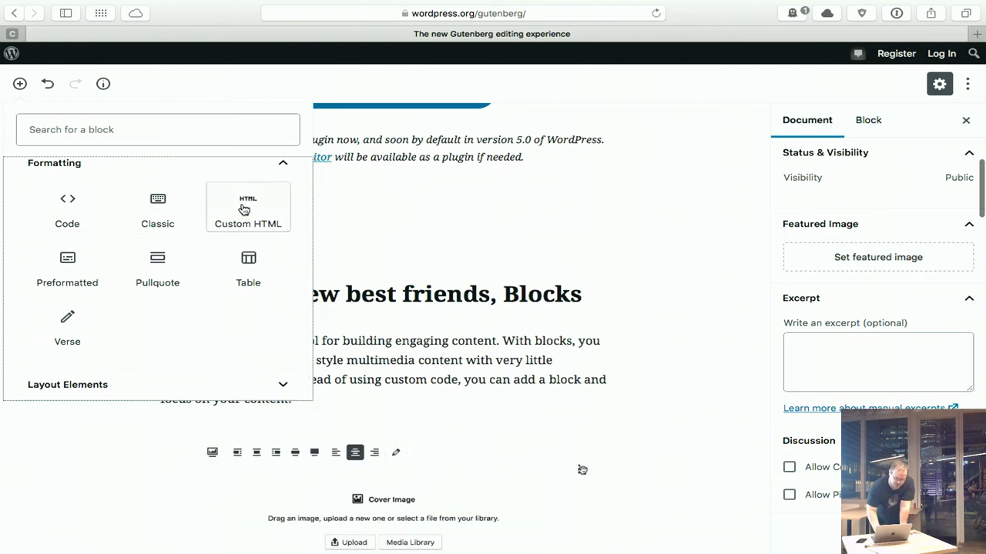
pyautogui.click(248, 265)
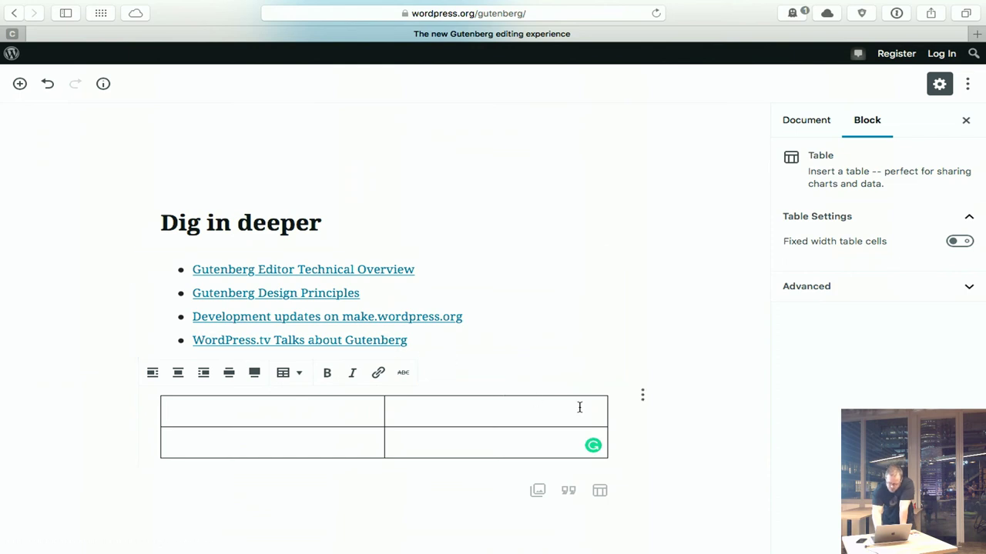
# - Check the table block's extra options and place the cursor in its first cell, leaving the table unchanged
pyautogui.click(644, 397)
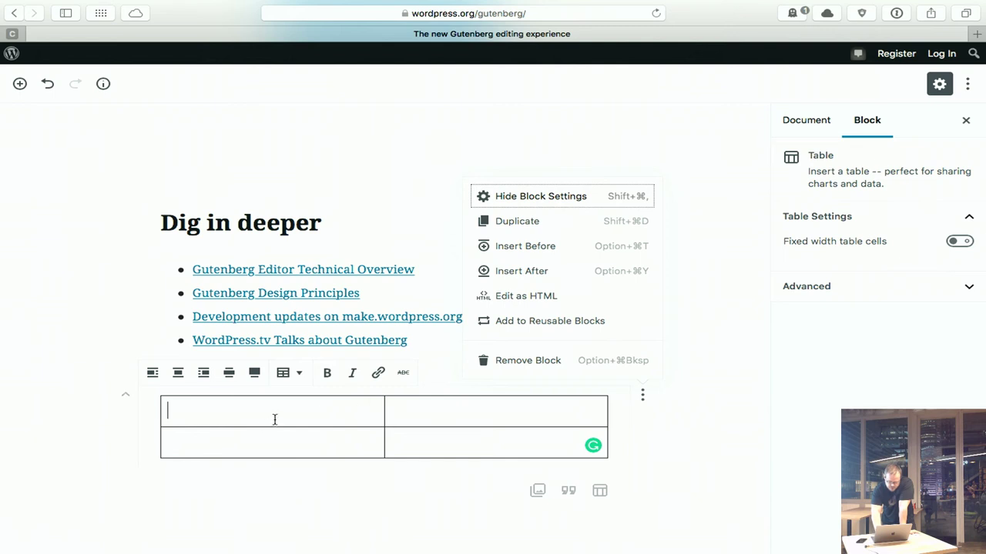
pyautogui.click(313, 411)
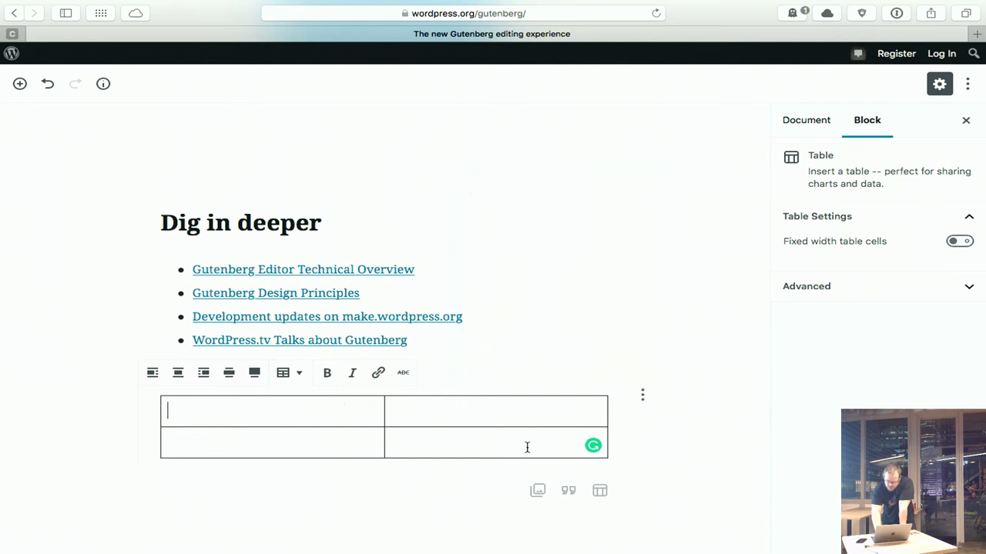
pyautogui.press('Return')
pyautogui.press('BackSpace')
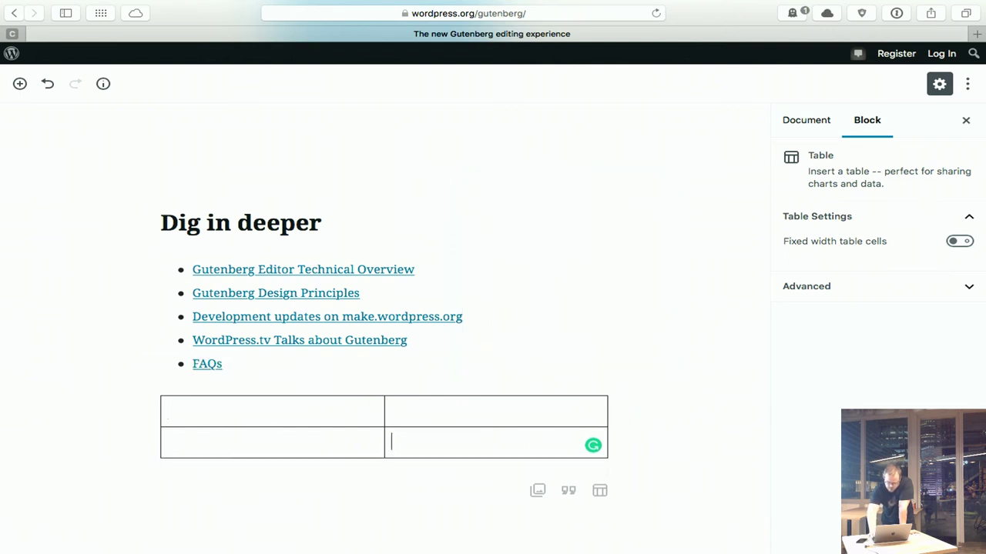
# - Insert a Latest Posts block from the Widgets category directly below the table
pyautogui.click(21, 85)
pyautogui.scroll(-5, 144, 262)
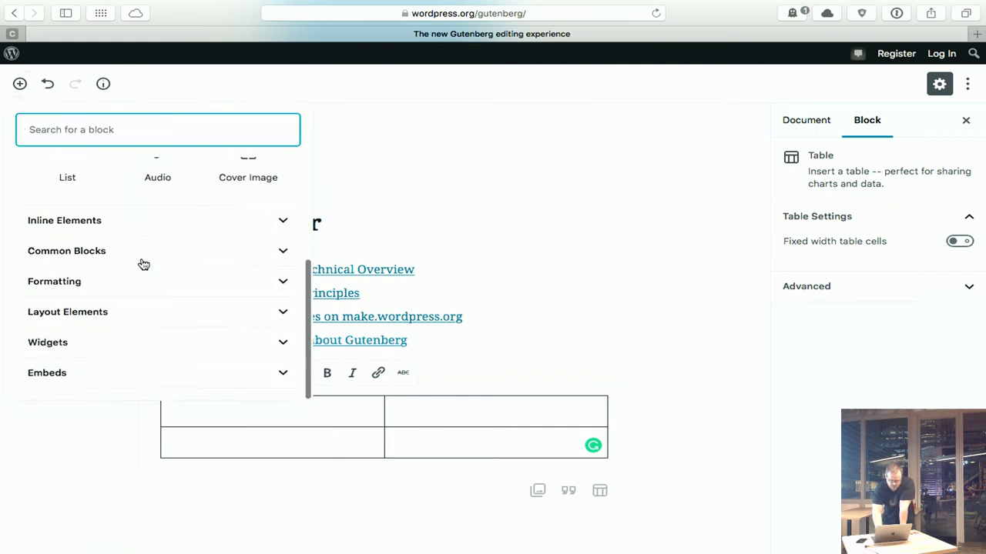
pyautogui.click(85, 324)
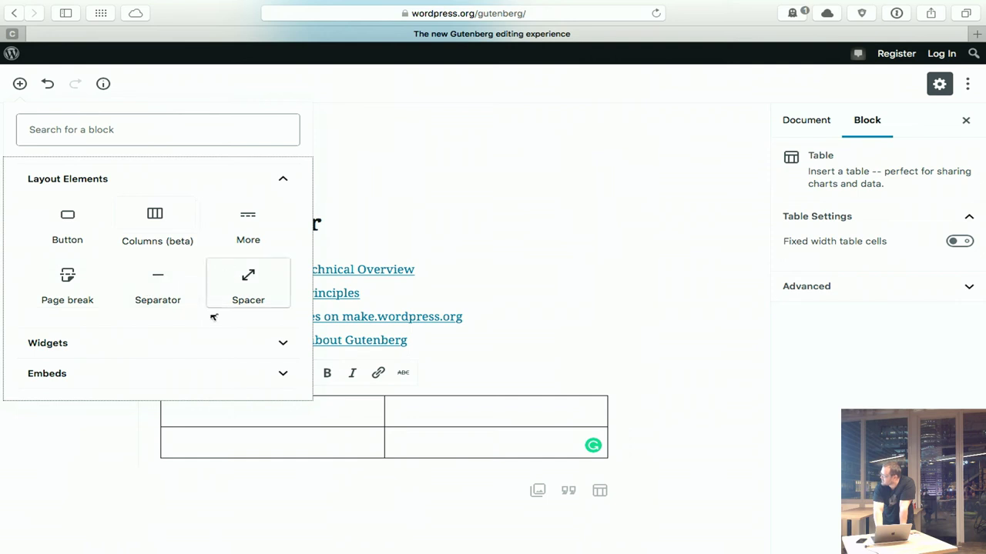
pyautogui.click(162, 344)
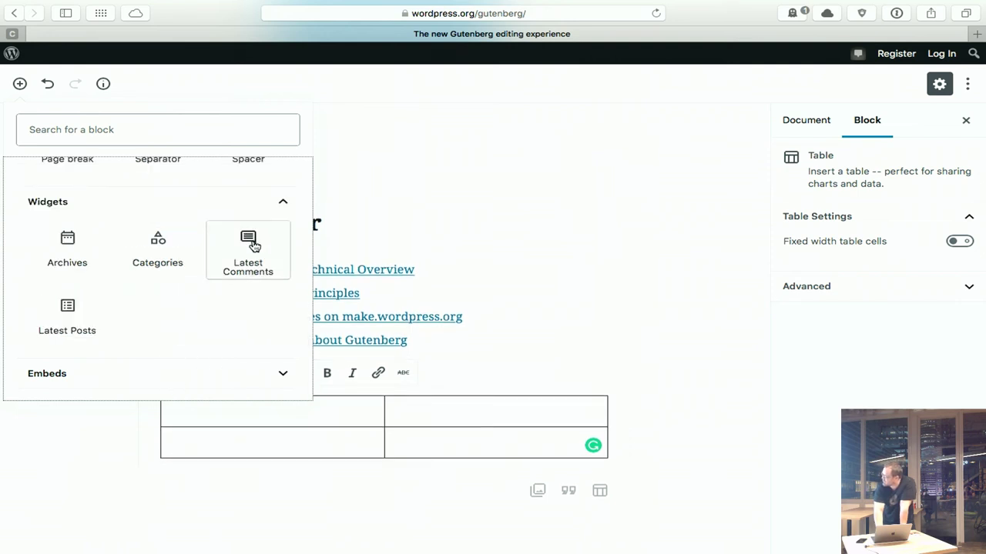
pyautogui.click(89, 312)
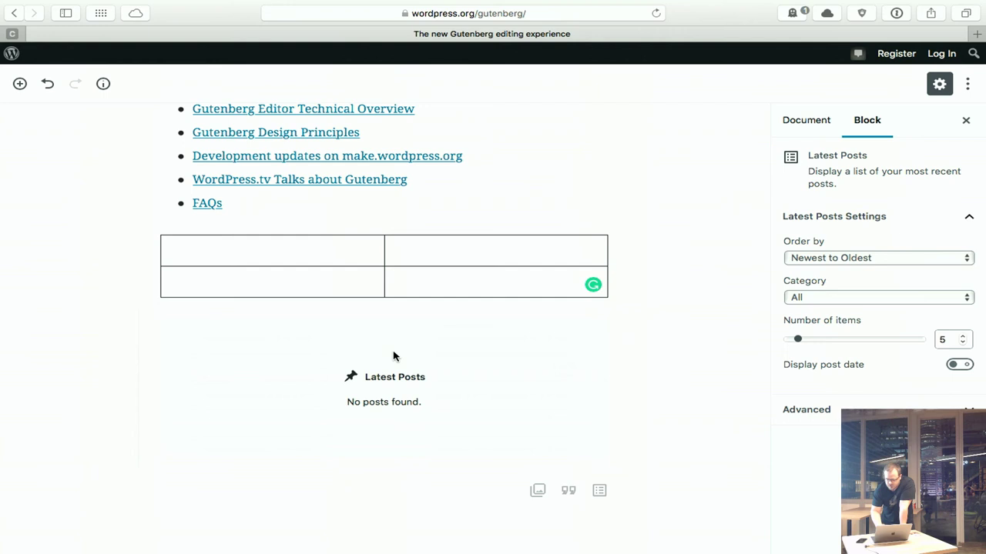
pyautogui.click(20, 83)
# - Add an Instagram block from the inserter's Embeds category beneath the Latest Posts block
pyautogui.scroll(-4, 107, 263)
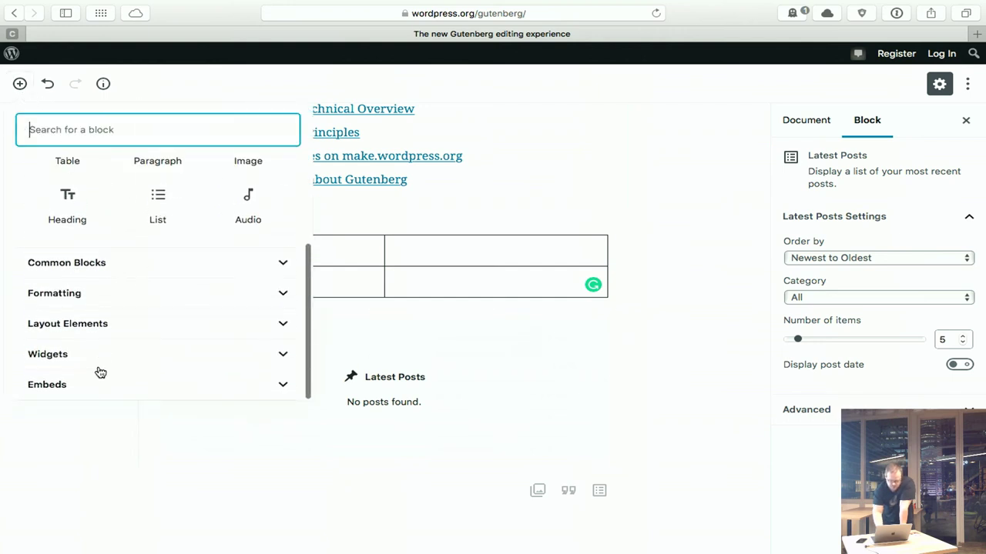
pyautogui.click(92, 392)
pyautogui.scroll(-1, 93, 392)
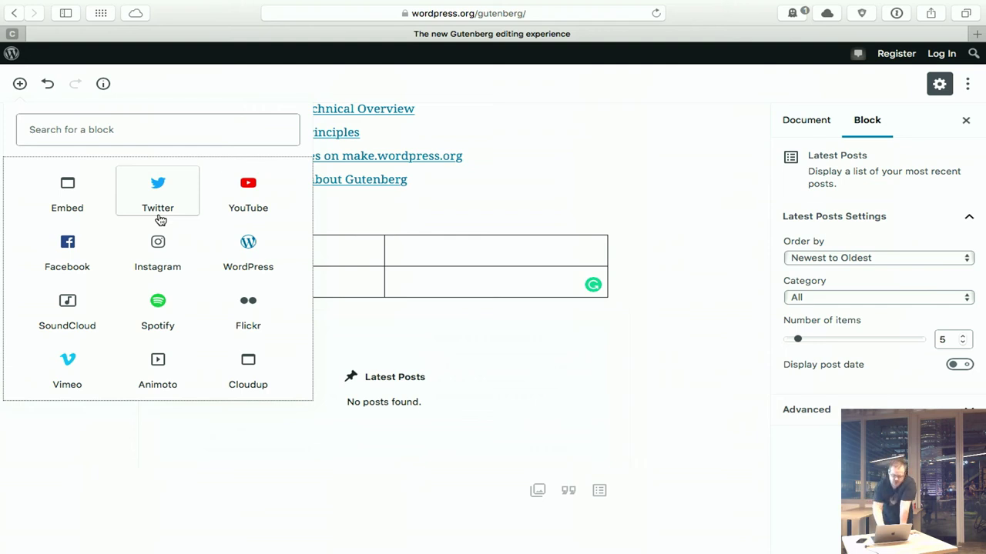
pyautogui.click(165, 253)
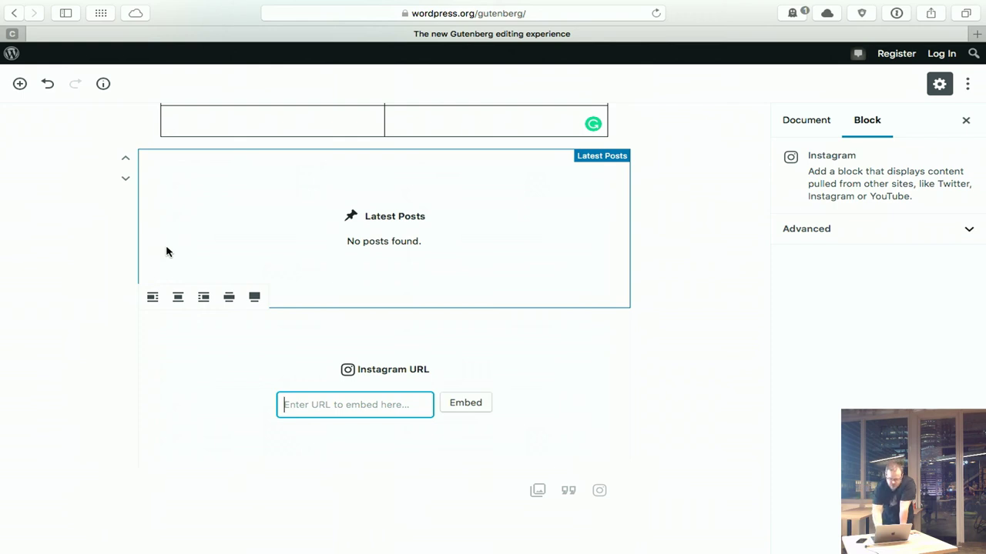
# - Expand the inserter's Embeds category and scroll down to WordPress.tv at the end
pyautogui.click(20, 84)
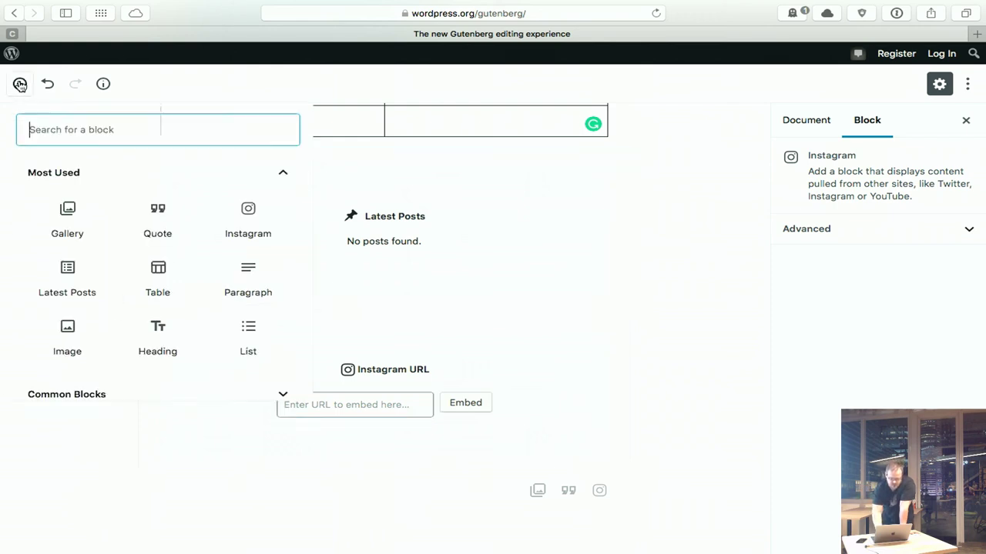
pyautogui.scroll(-4, 134, 275)
pyautogui.click(100, 383)
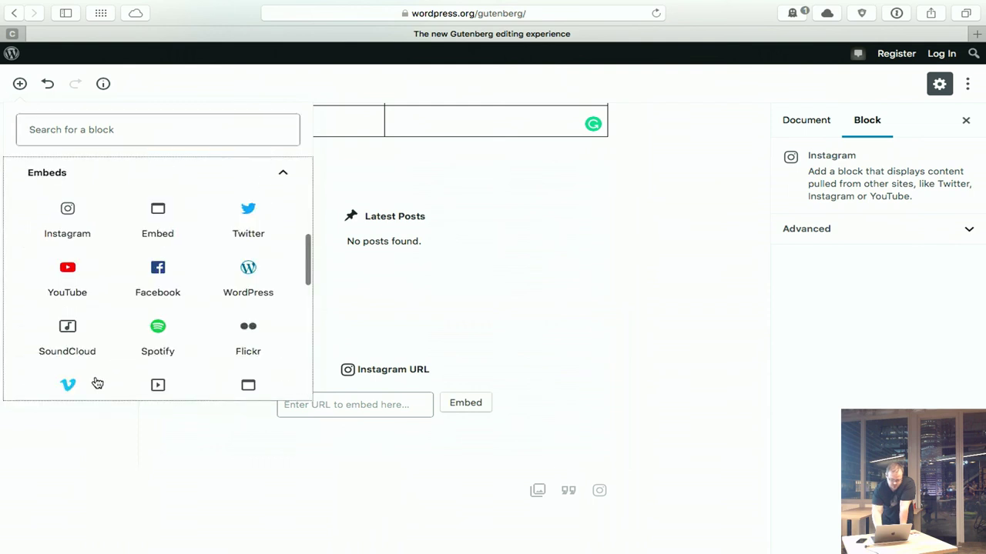
pyautogui.scroll(-5, 97, 383)
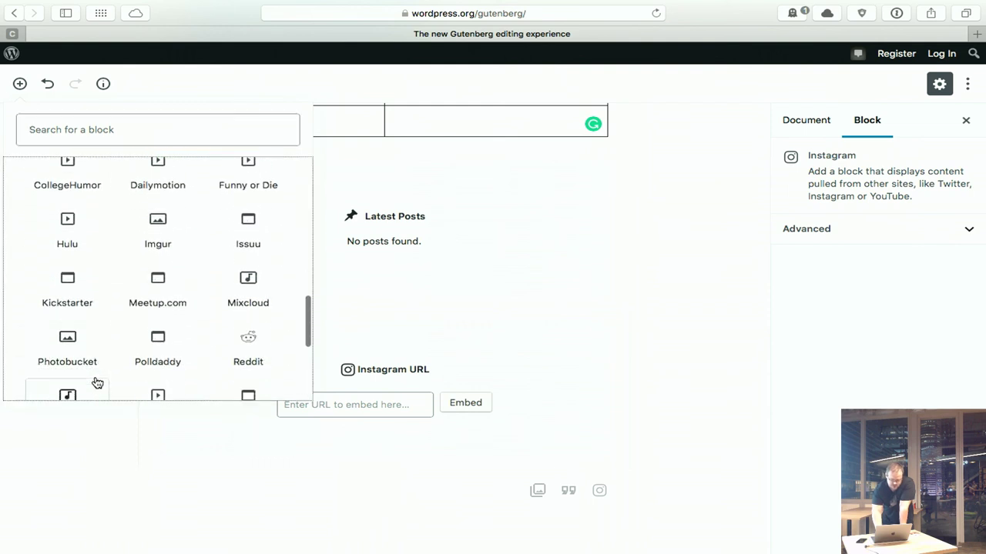
pyautogui.scroll(-4, 84, 319)
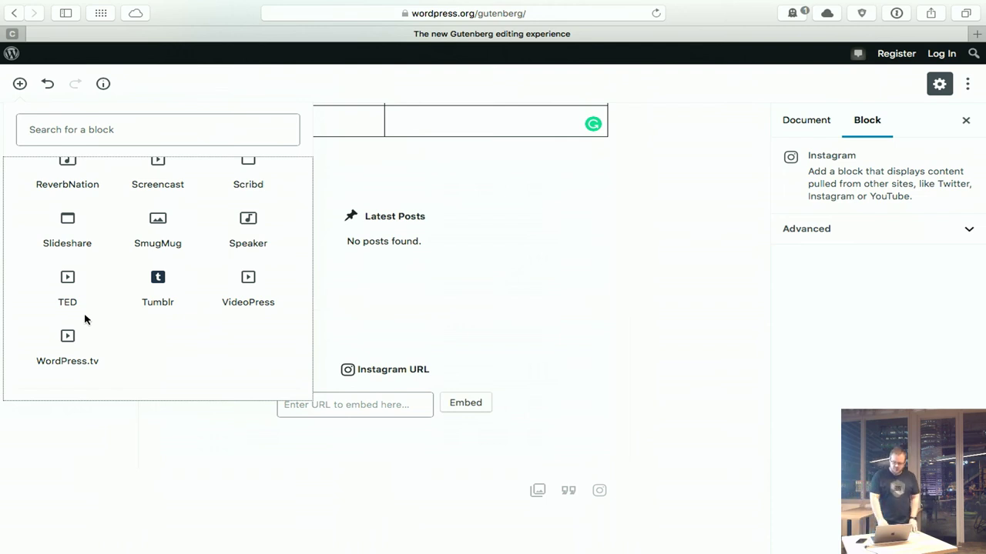
pyautogui.click(497, 14)
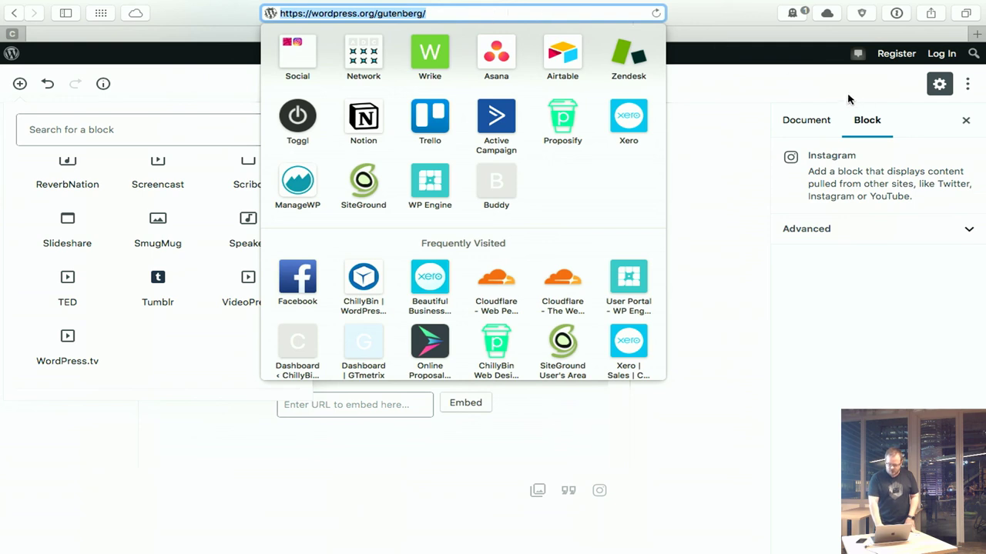
pyautogui.click(767, 77)
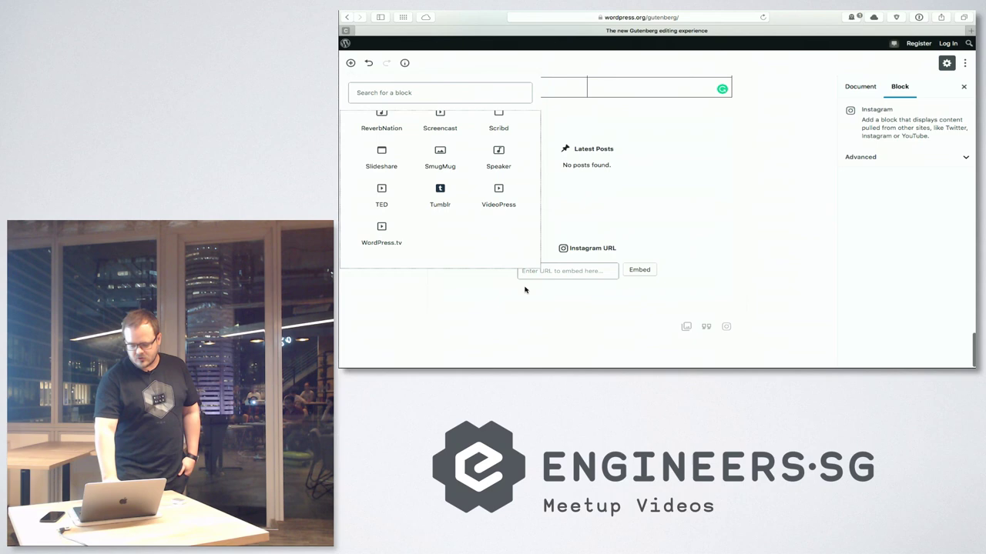
# - Add an empty Paragraph block in the 'Write your story' area below the Instagram embed
pyautogui.click(549, 322)
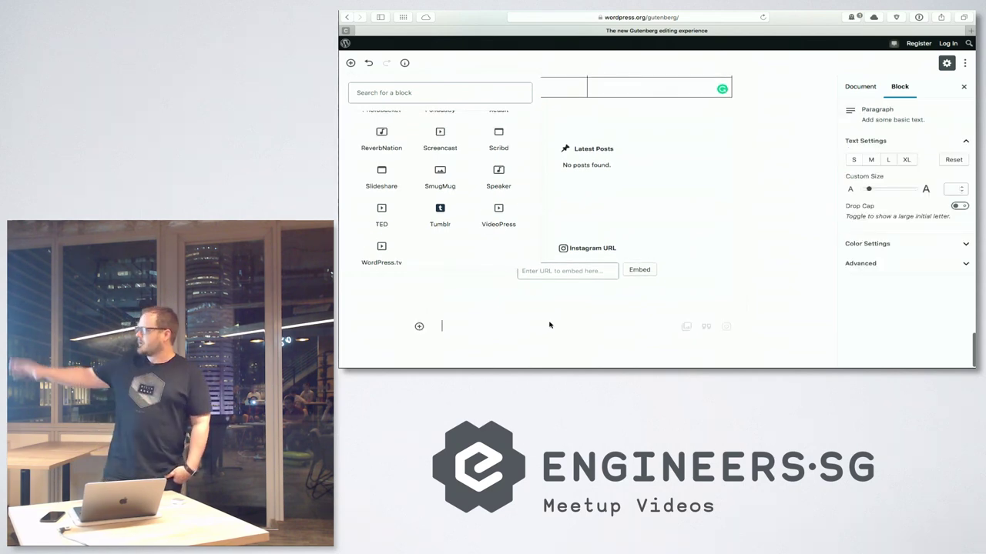